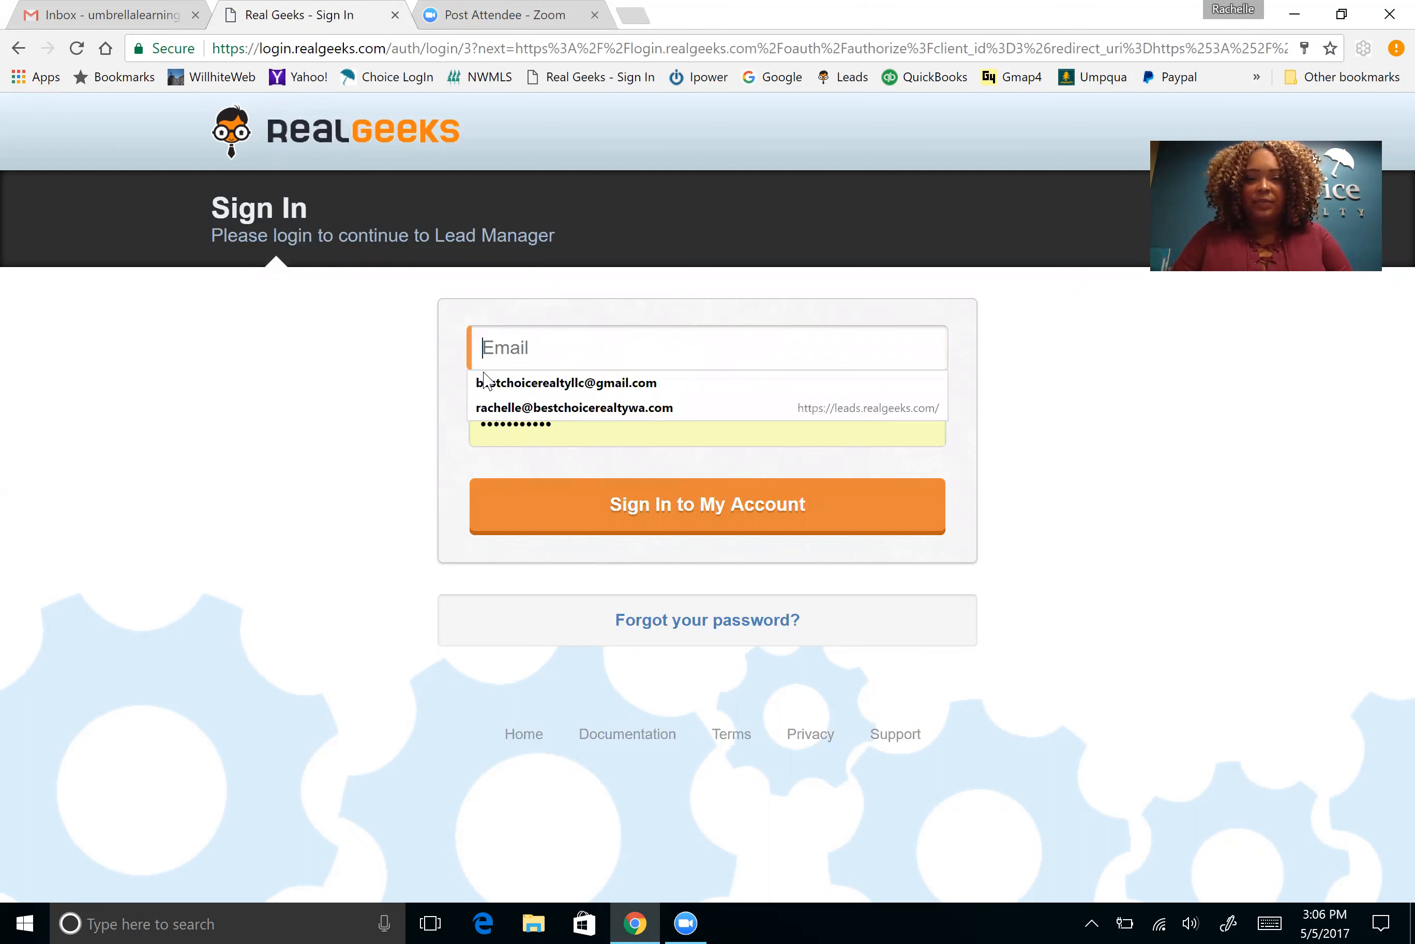
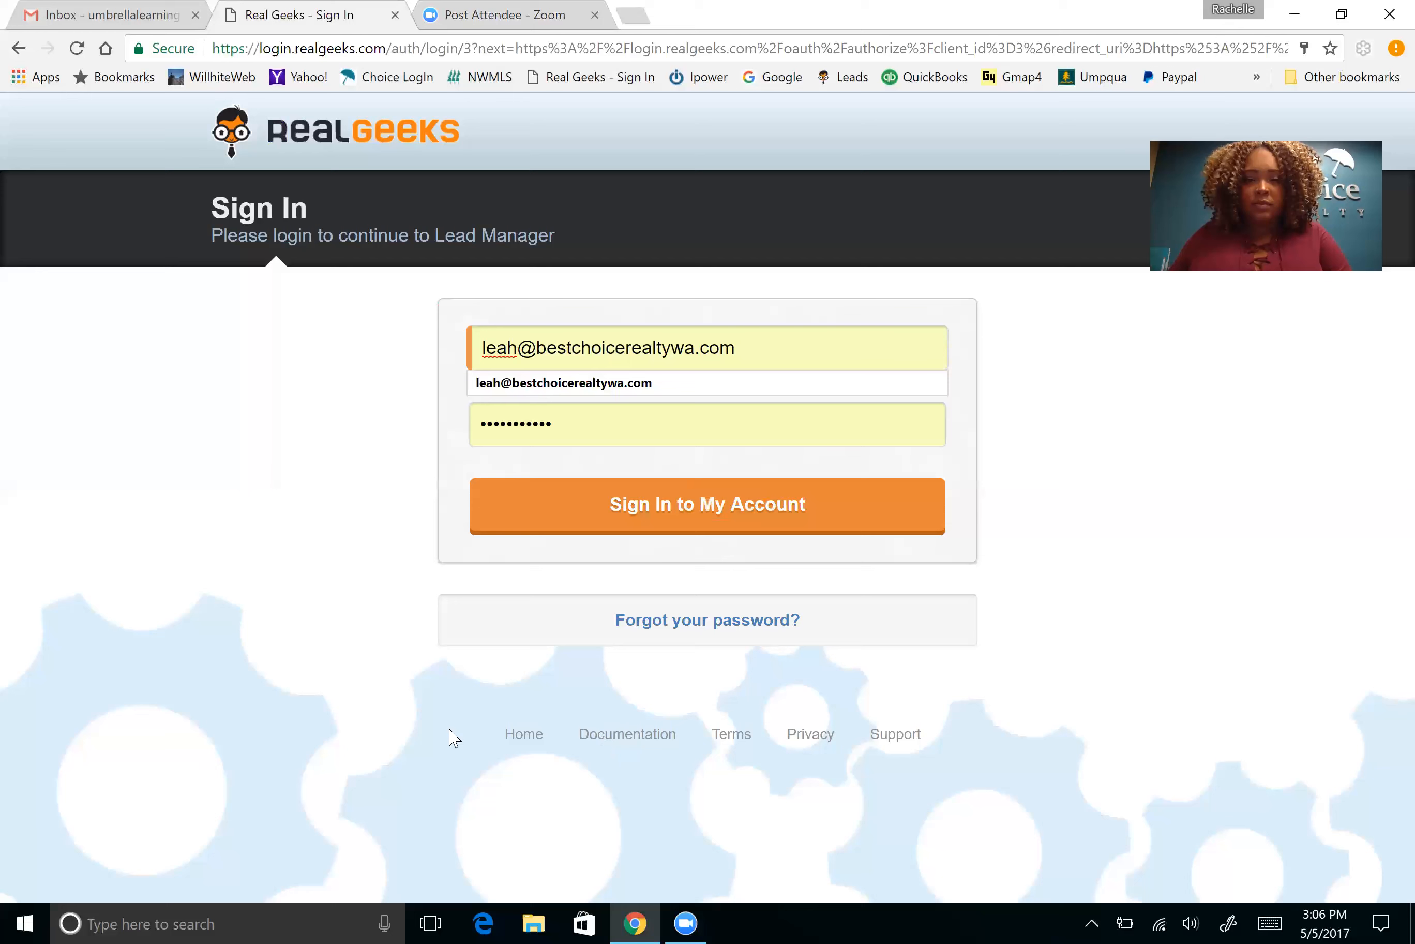
# Sign in with the administrator's email and saved password to reach the Dashboard
pyautogui.press('Tab')
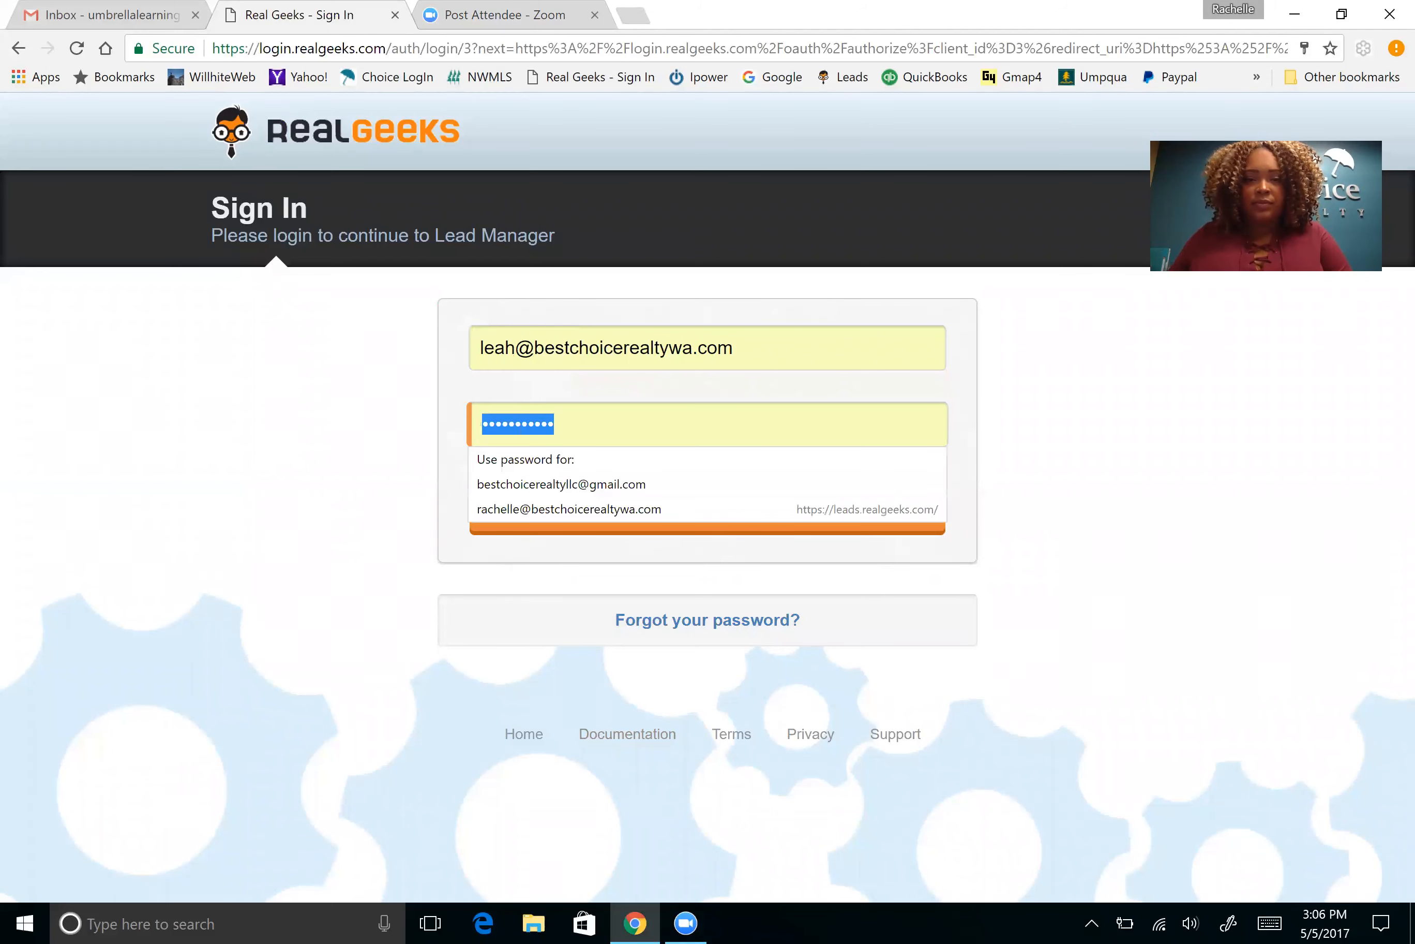
pyautogui.write('••')
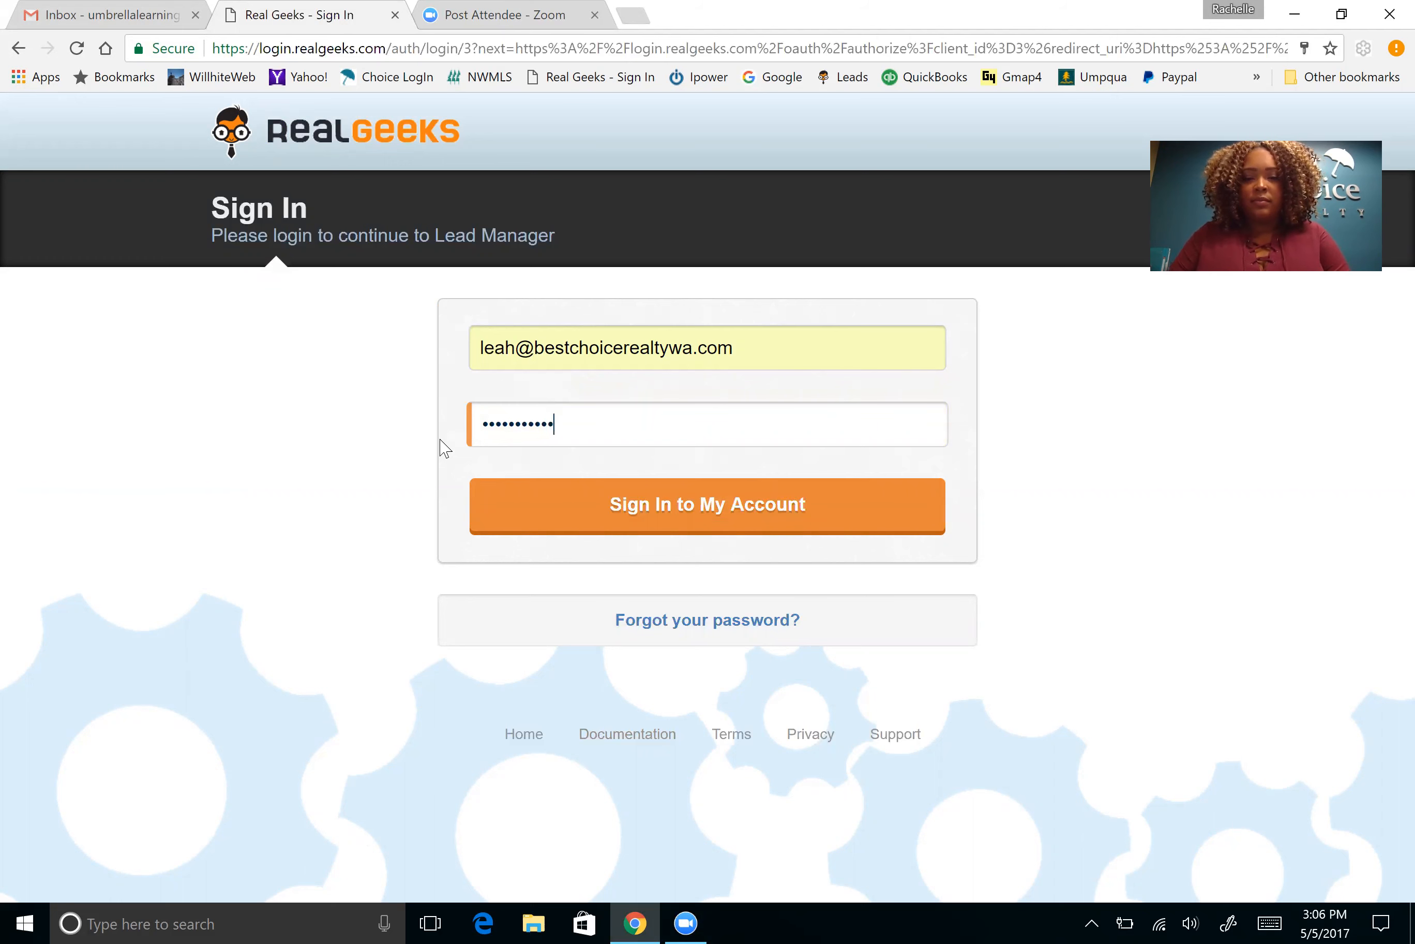
pyautogui.press('Return')
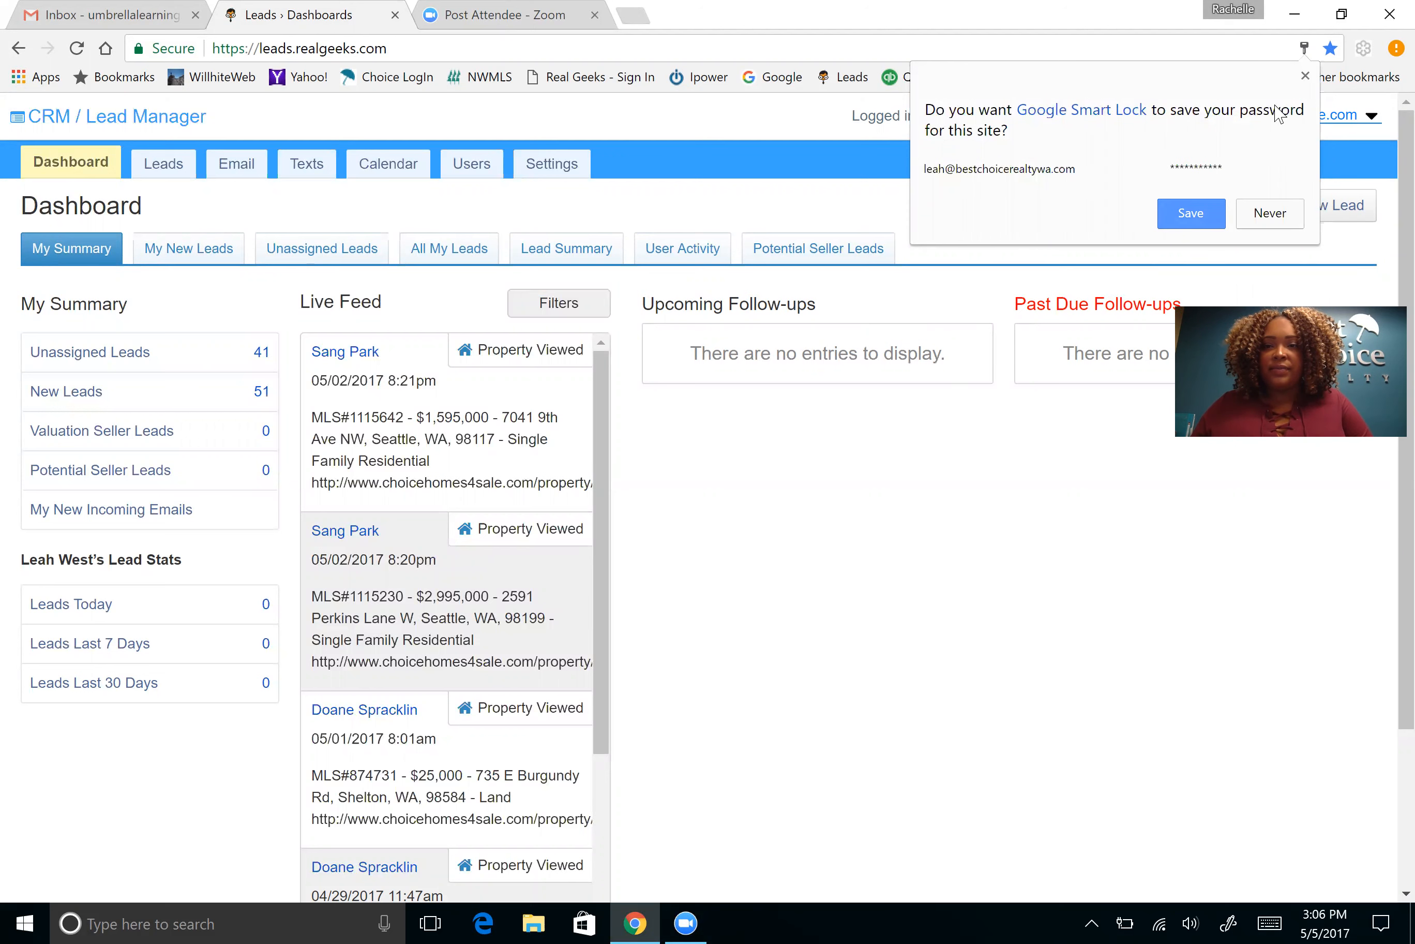
# Dismiss the Smart Lock save-password bubble and show the Users list of 139 agents
pyautogui.click(1305, 76)
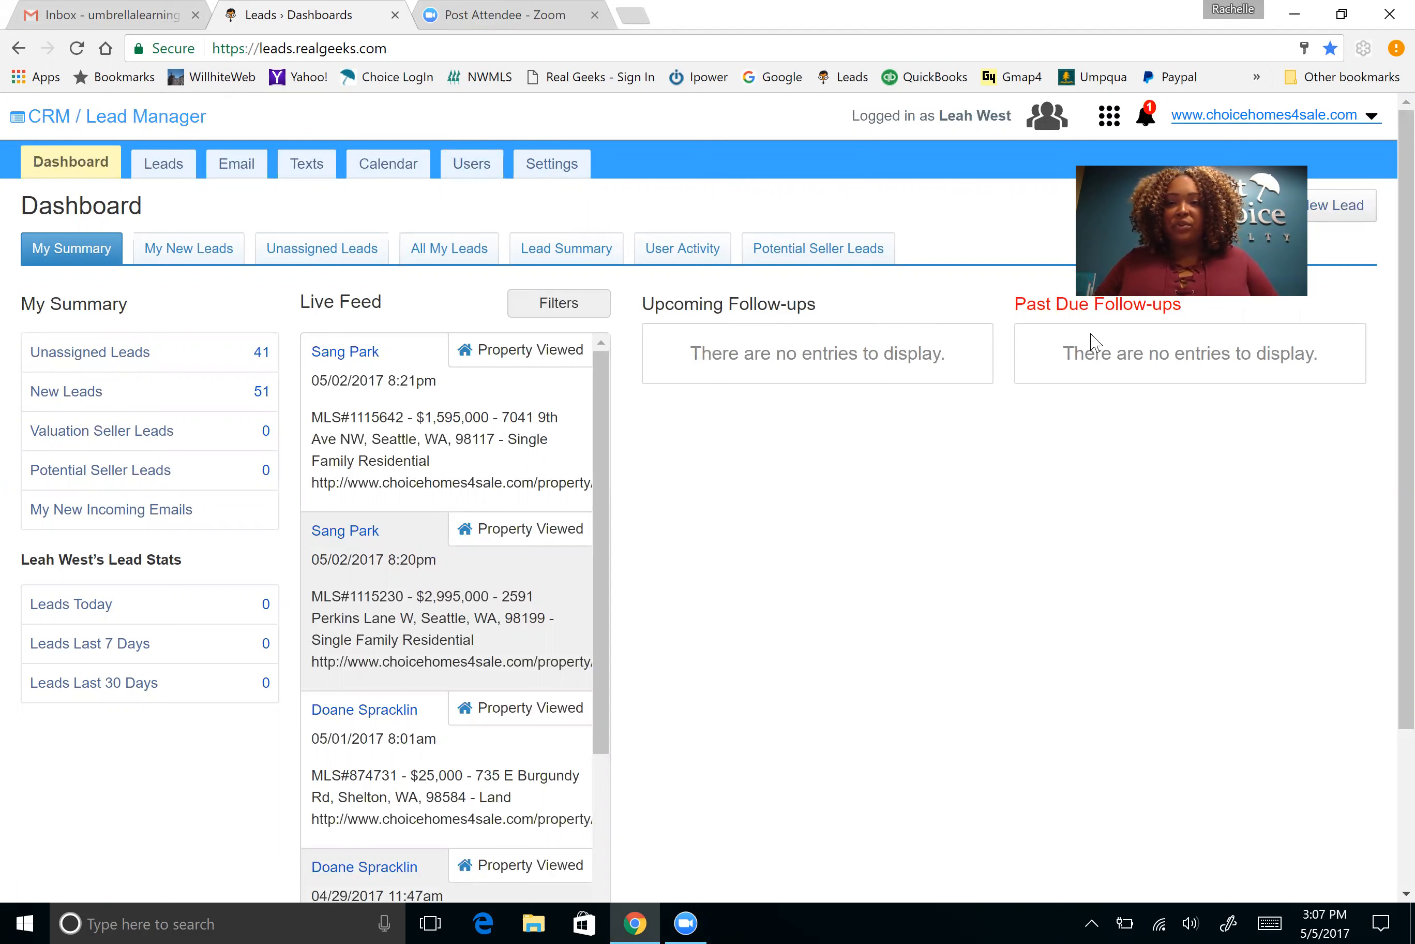
pyautogui.click(485, 169)
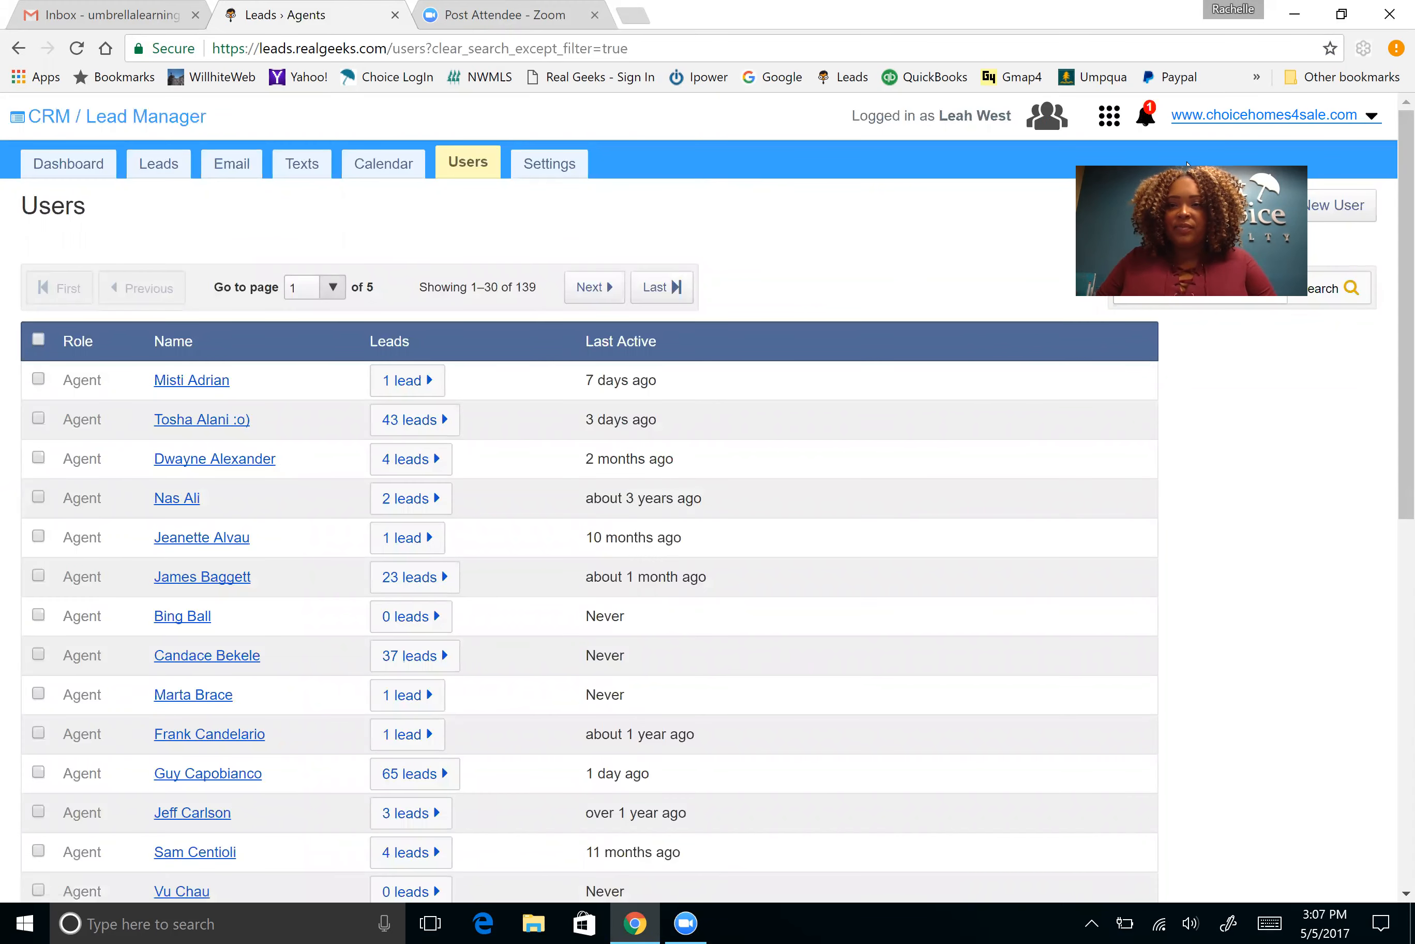
# Begin a New User with the agent's Gmail address and check it against Real Geeks
pyautogui.click(1322, 208)
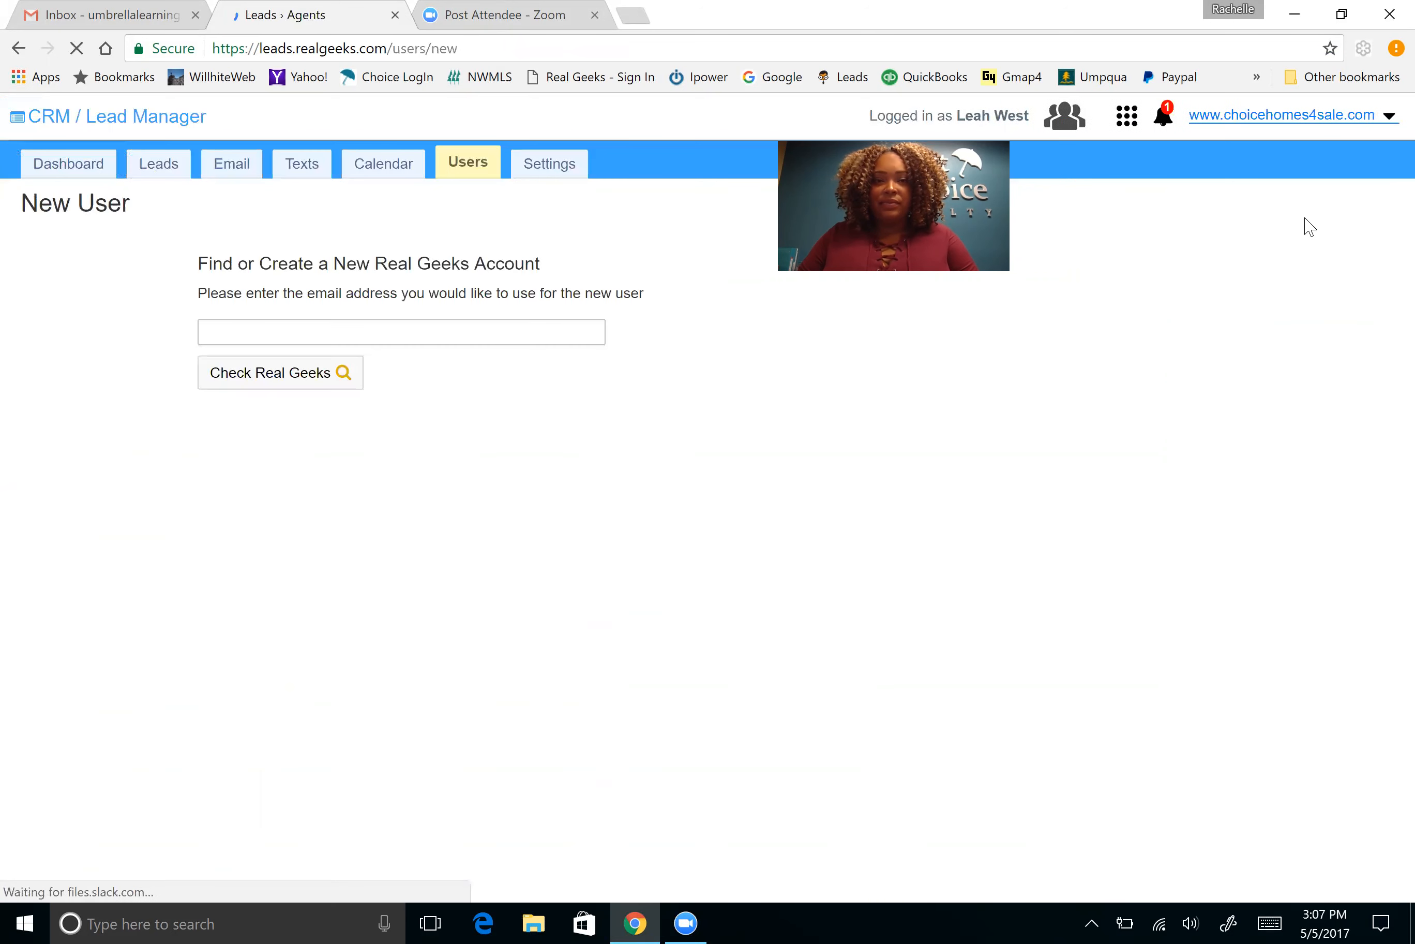
pyautogui.click(203, 332)
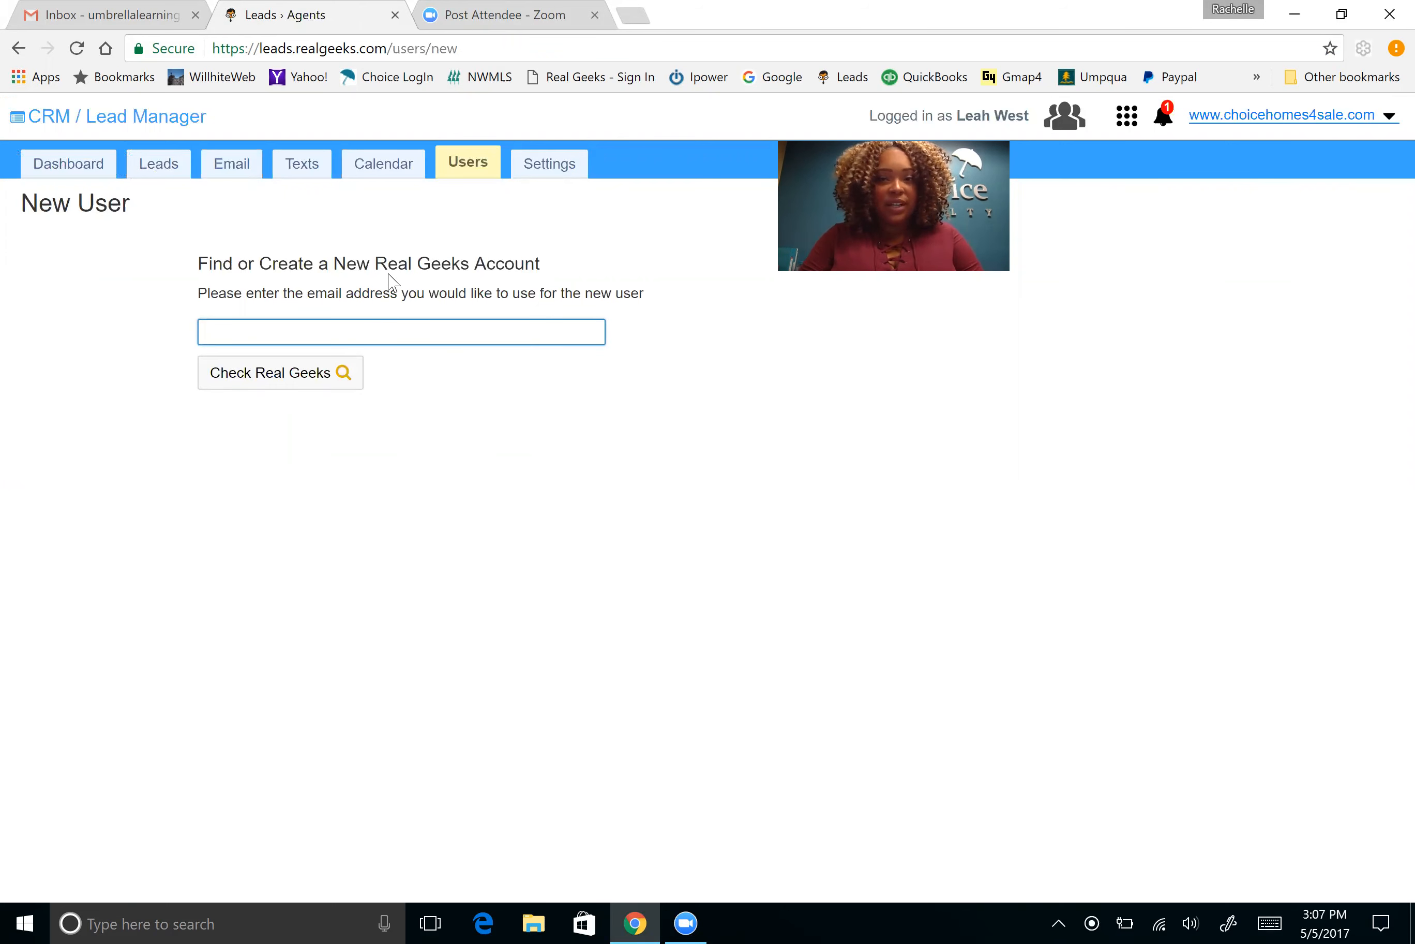
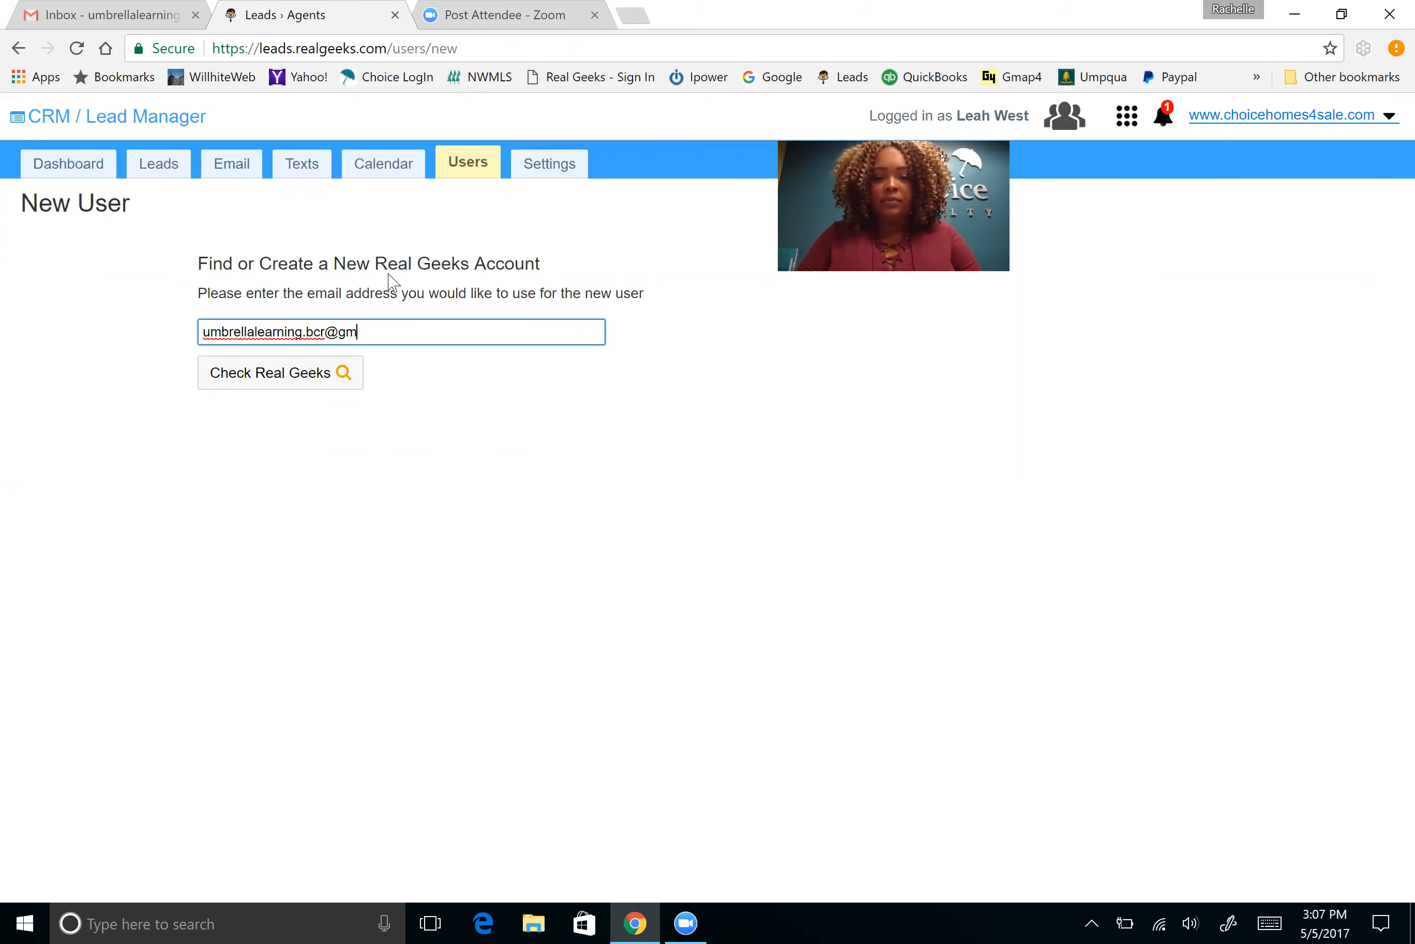
pyautogui.click(278, 381)
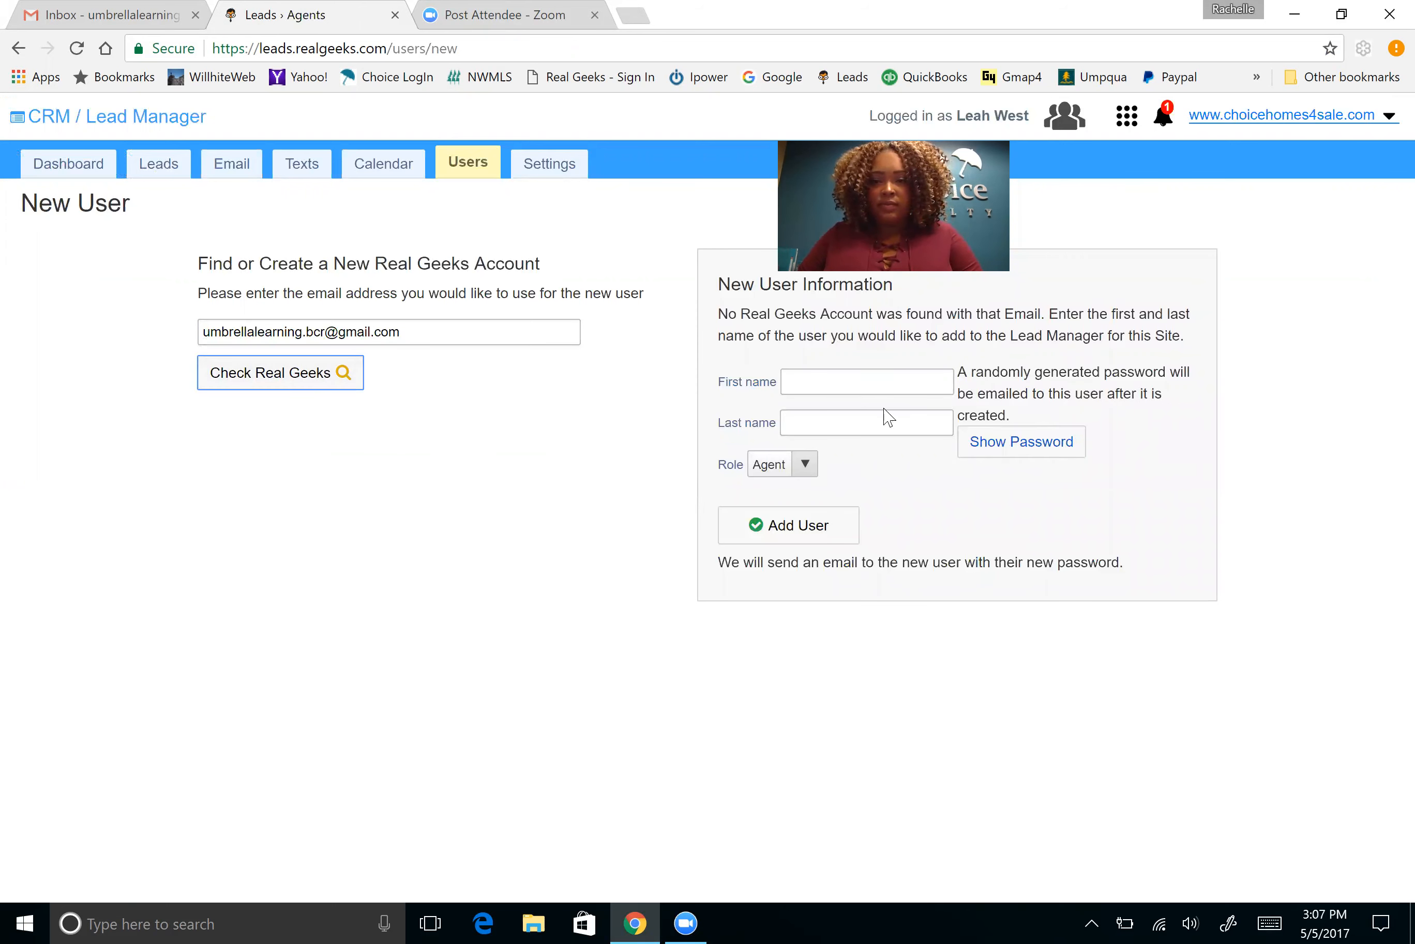
# Add user Umbrella Learning with the Agent role, revealing the temporary password before creating it
pyautogui.click(887, 382)
pyautogui.write('Umbrella')
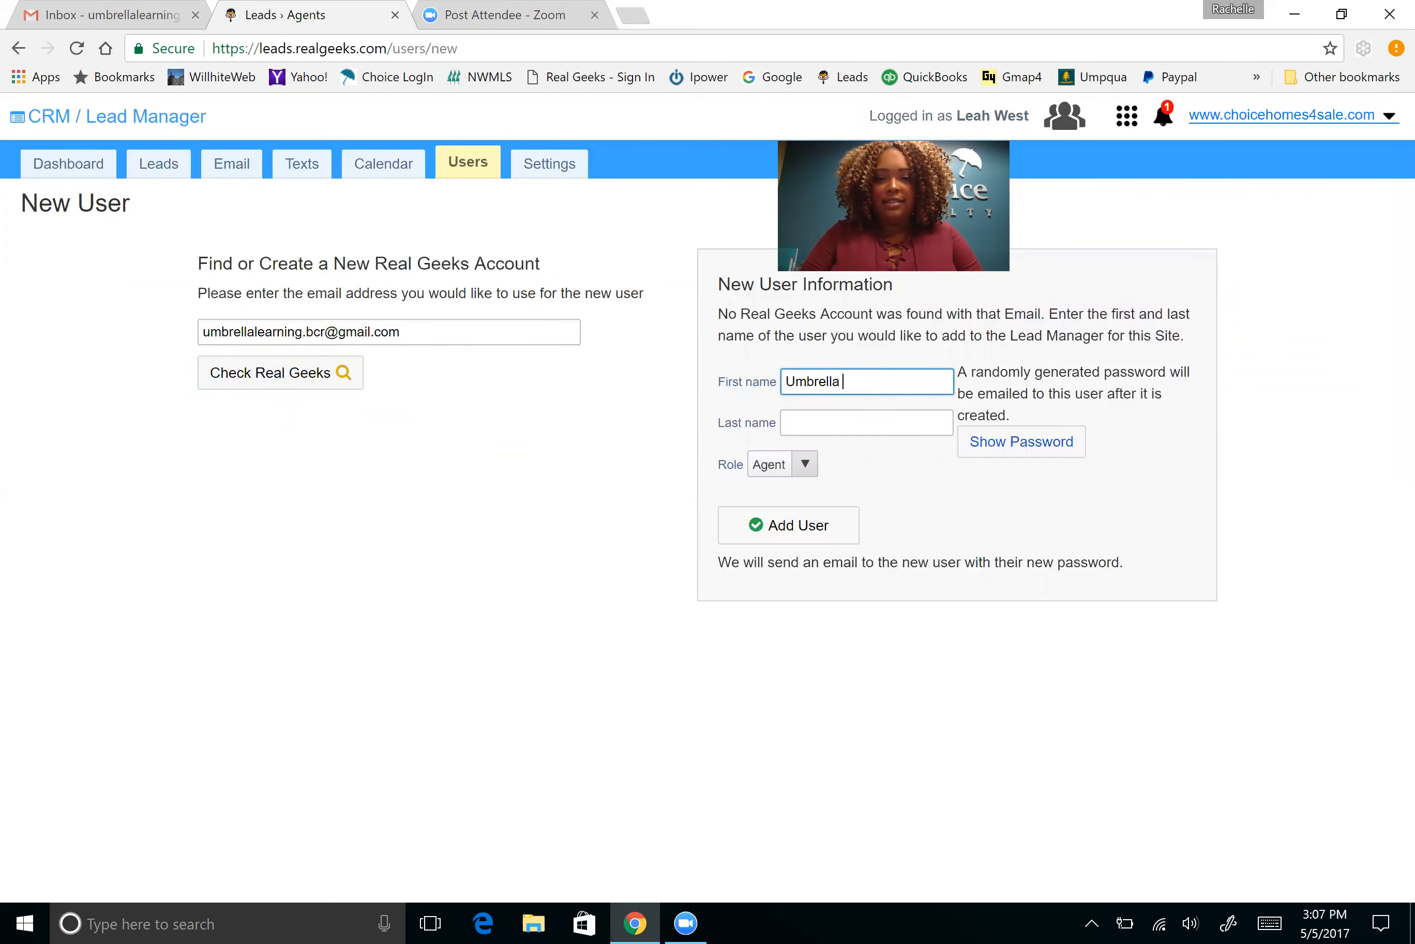
pyautogui.press('Tab')
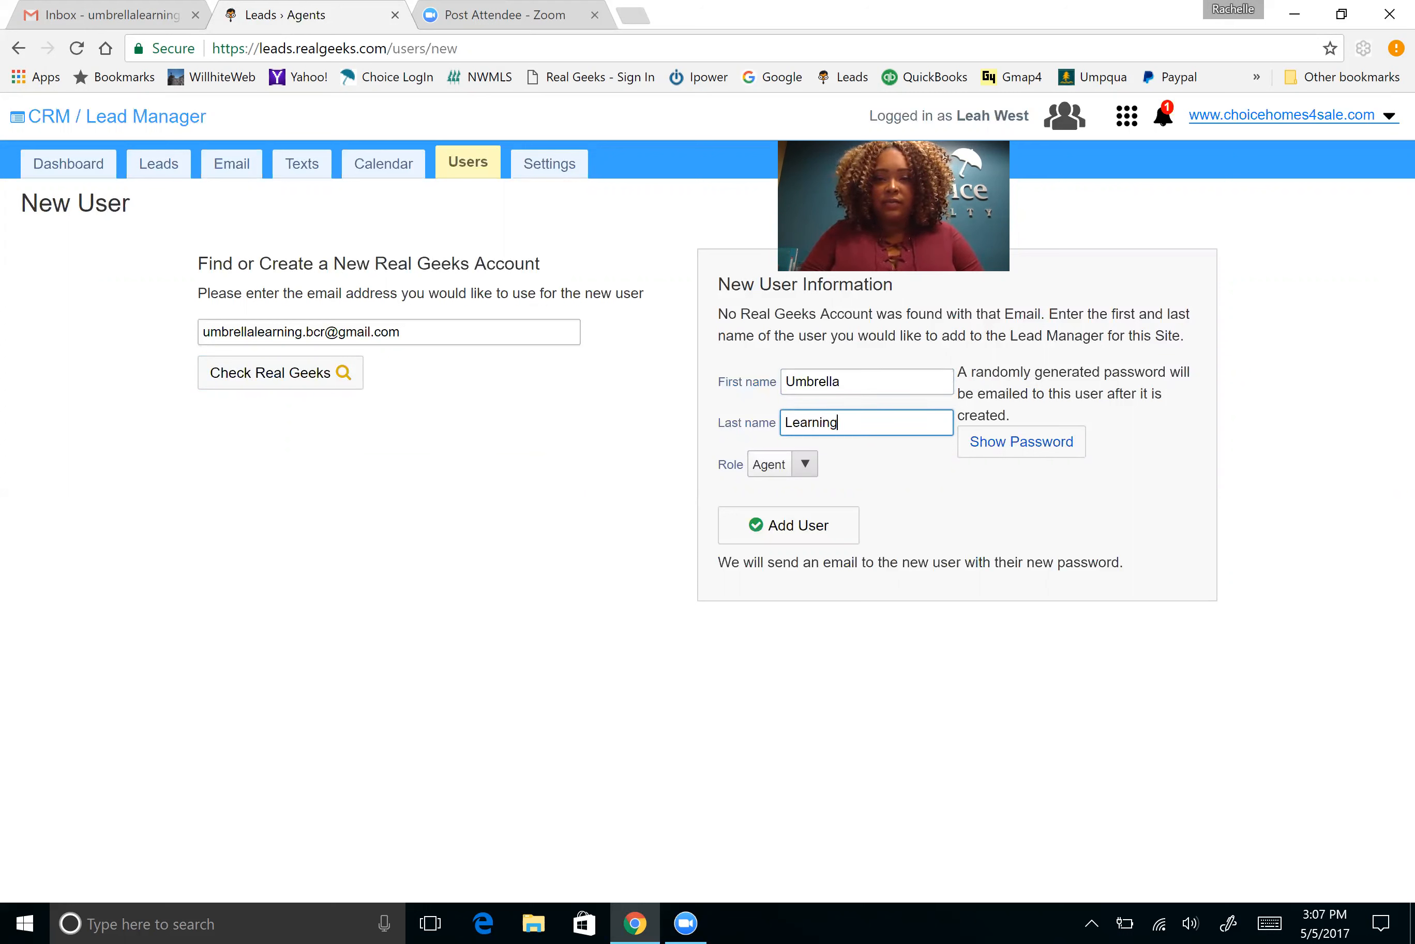
pyautogui.click(807, 466)
pyautogui.click(783, 487)
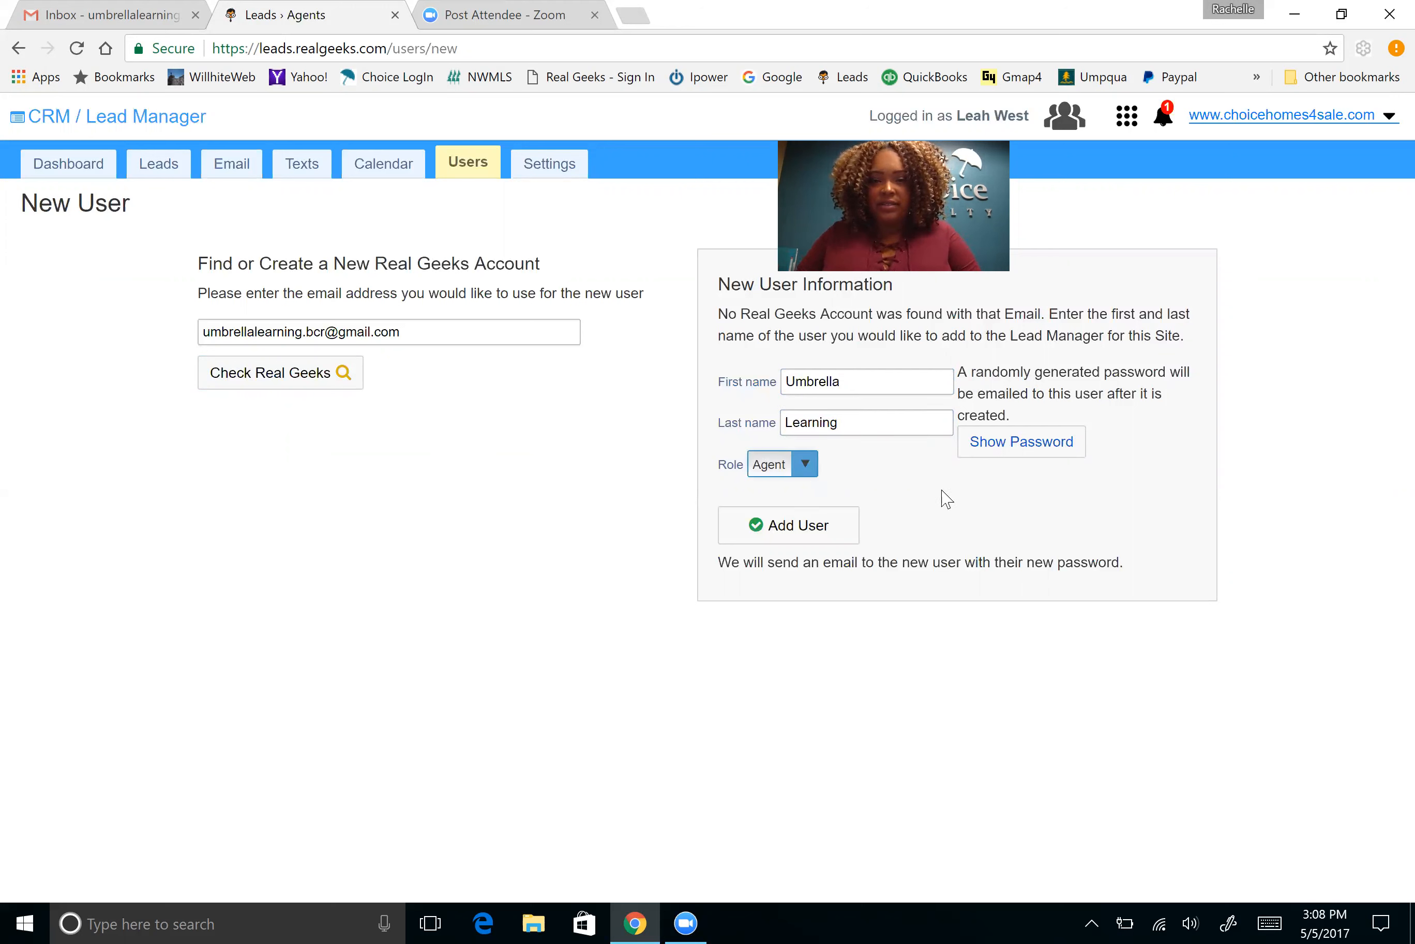
pyautogui.click(988, 452)
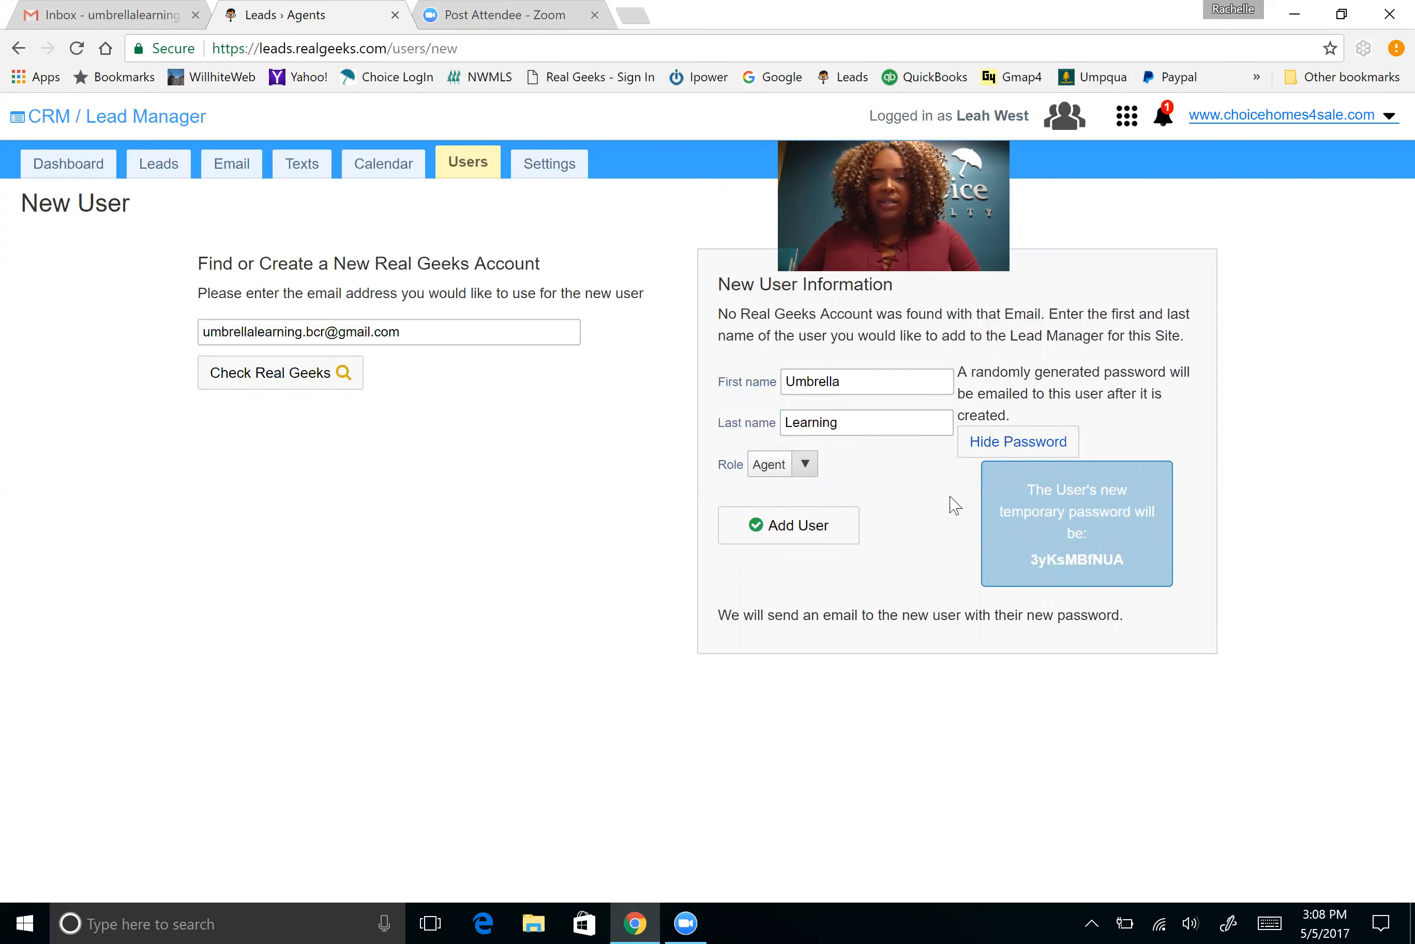
pyautogui.click(843, 529)
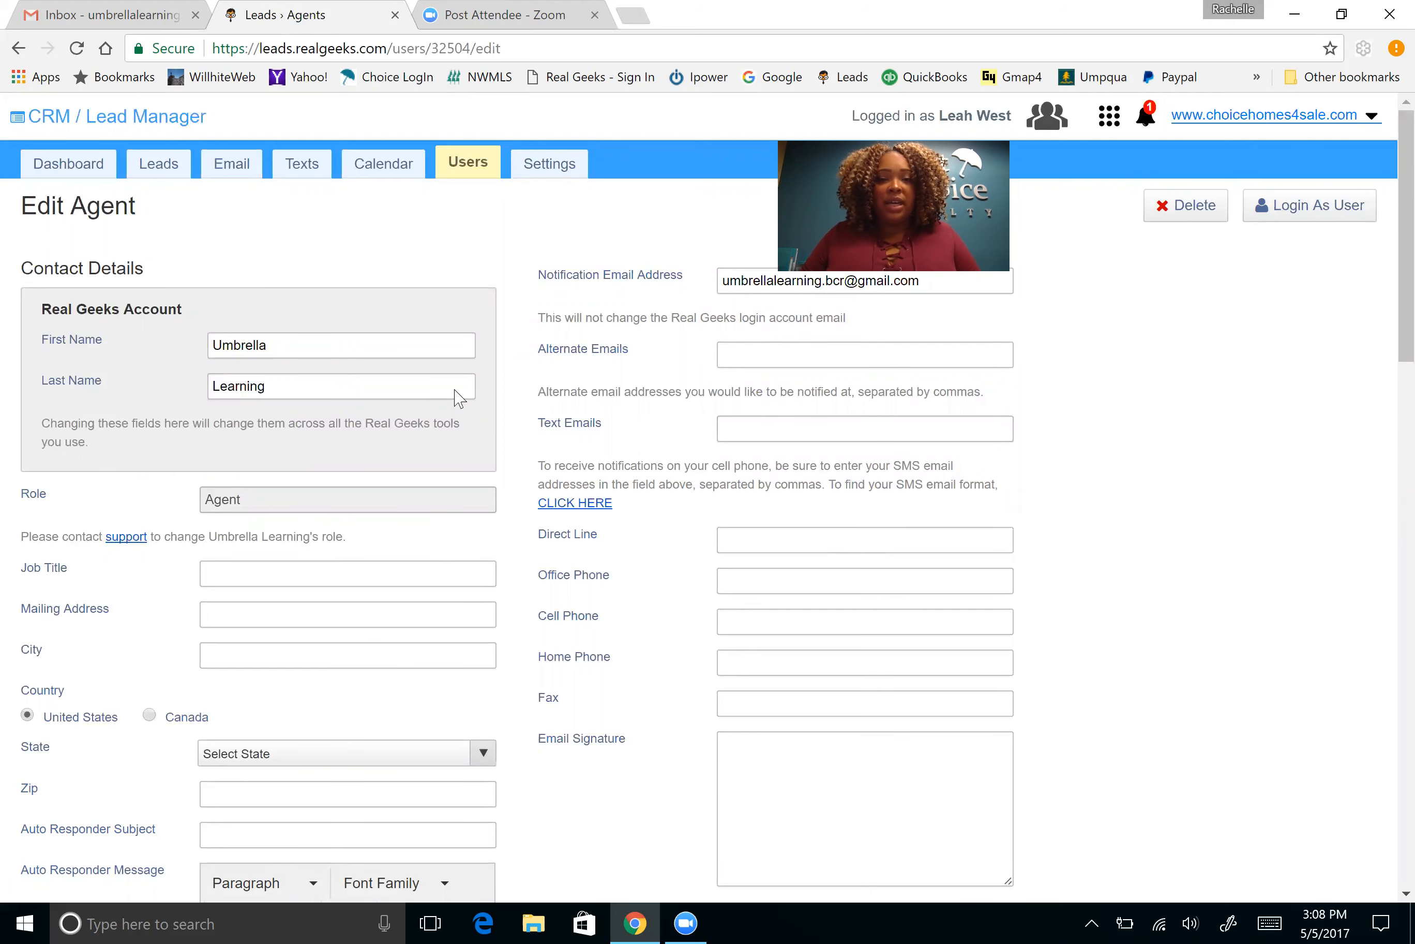
pyautogui.scroll(-3, 310, 430)
pyautogui.scroll(-3, 339, 489)
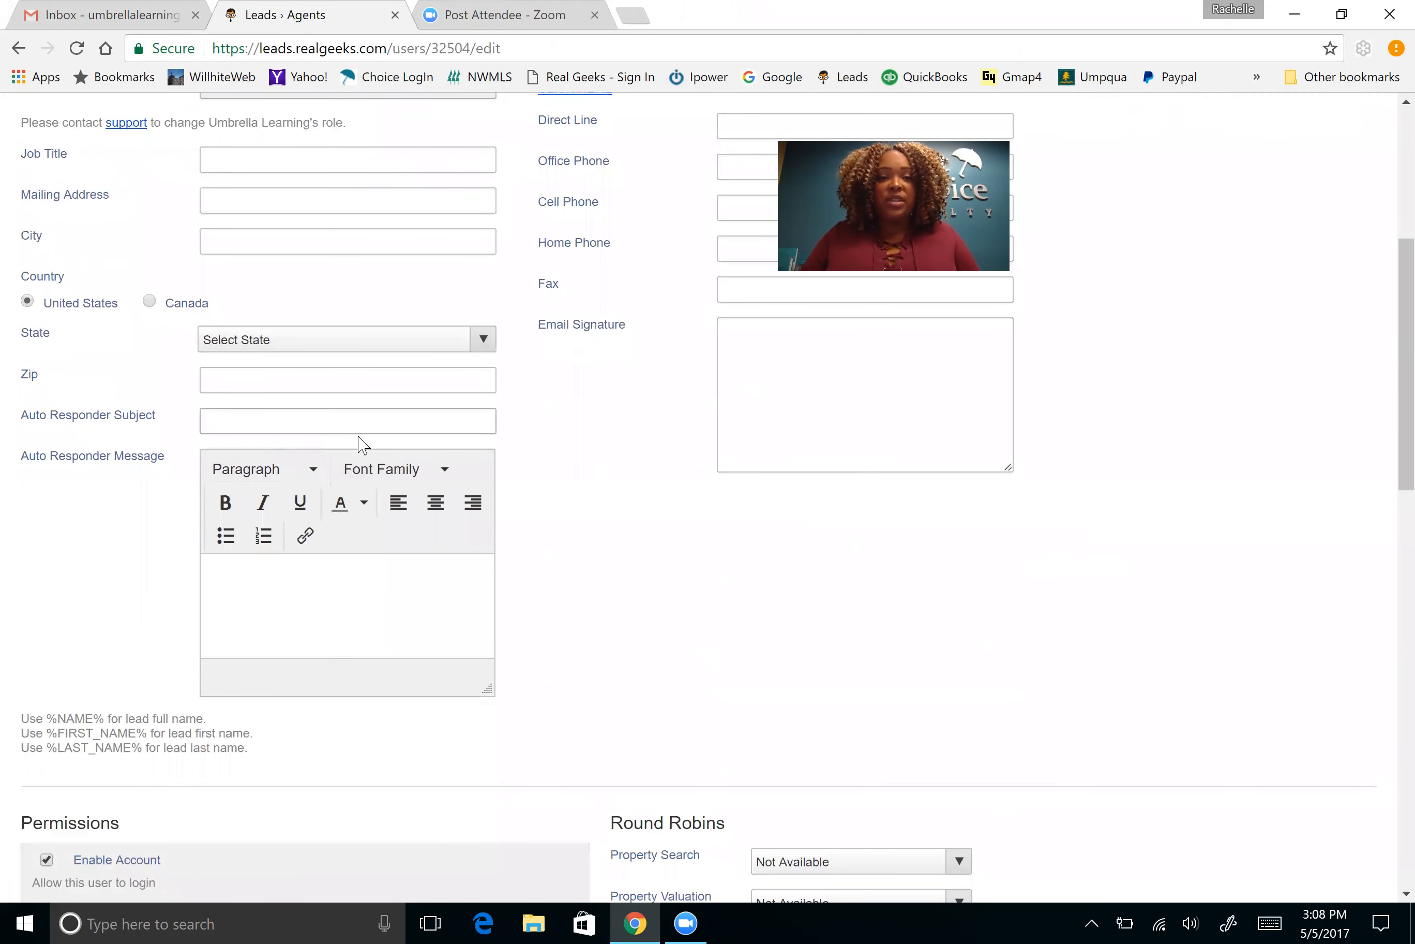
pyautogui.scroll(6, 388, 474)
pyautogui.scroll(-3, 458, 474)
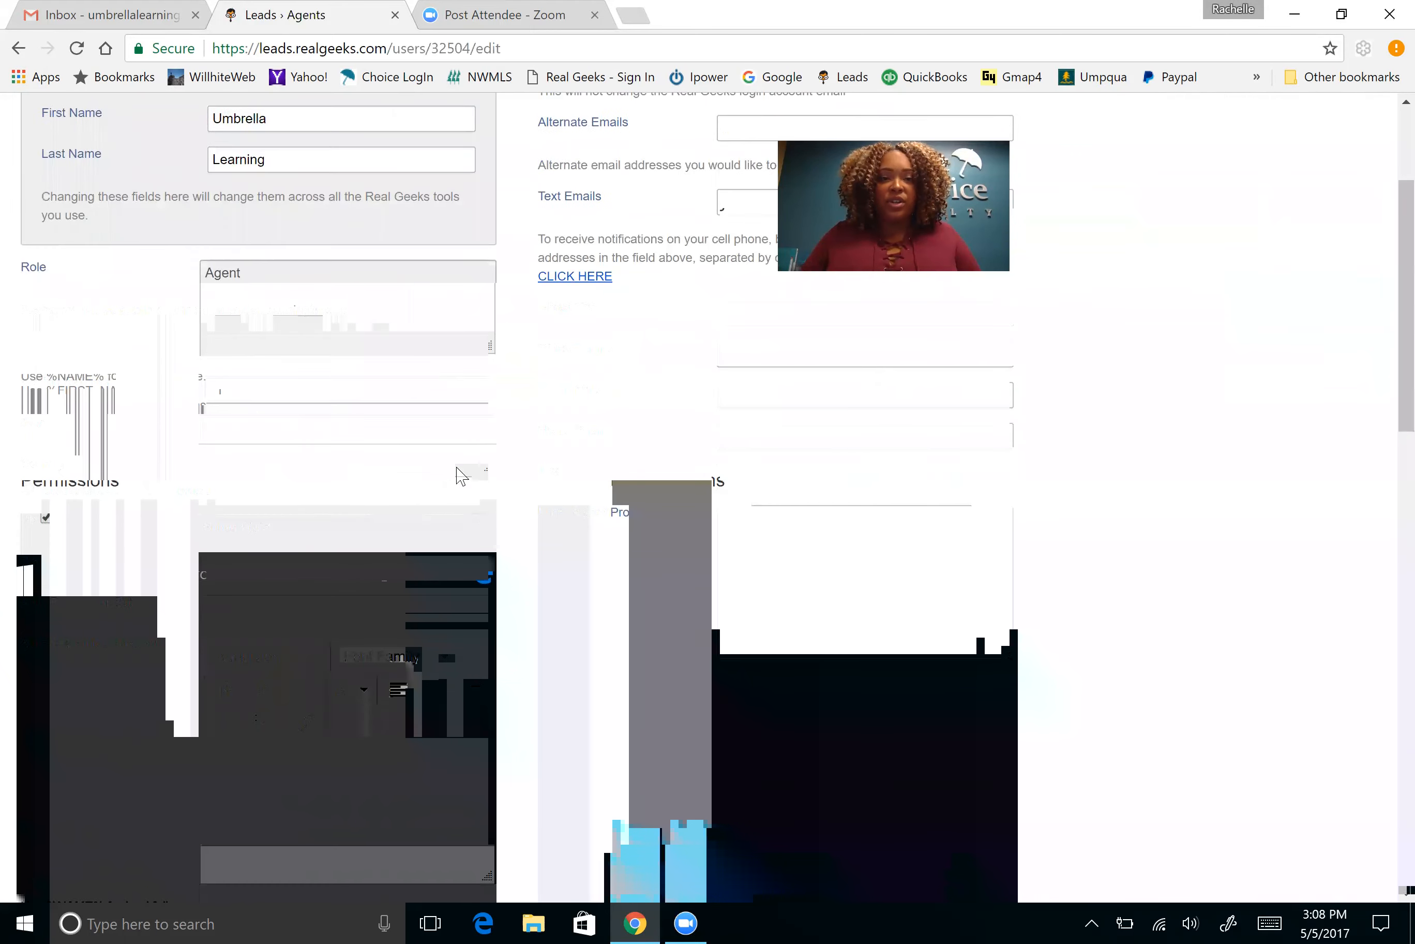
pyautogui.scroll(3, 402, 328)
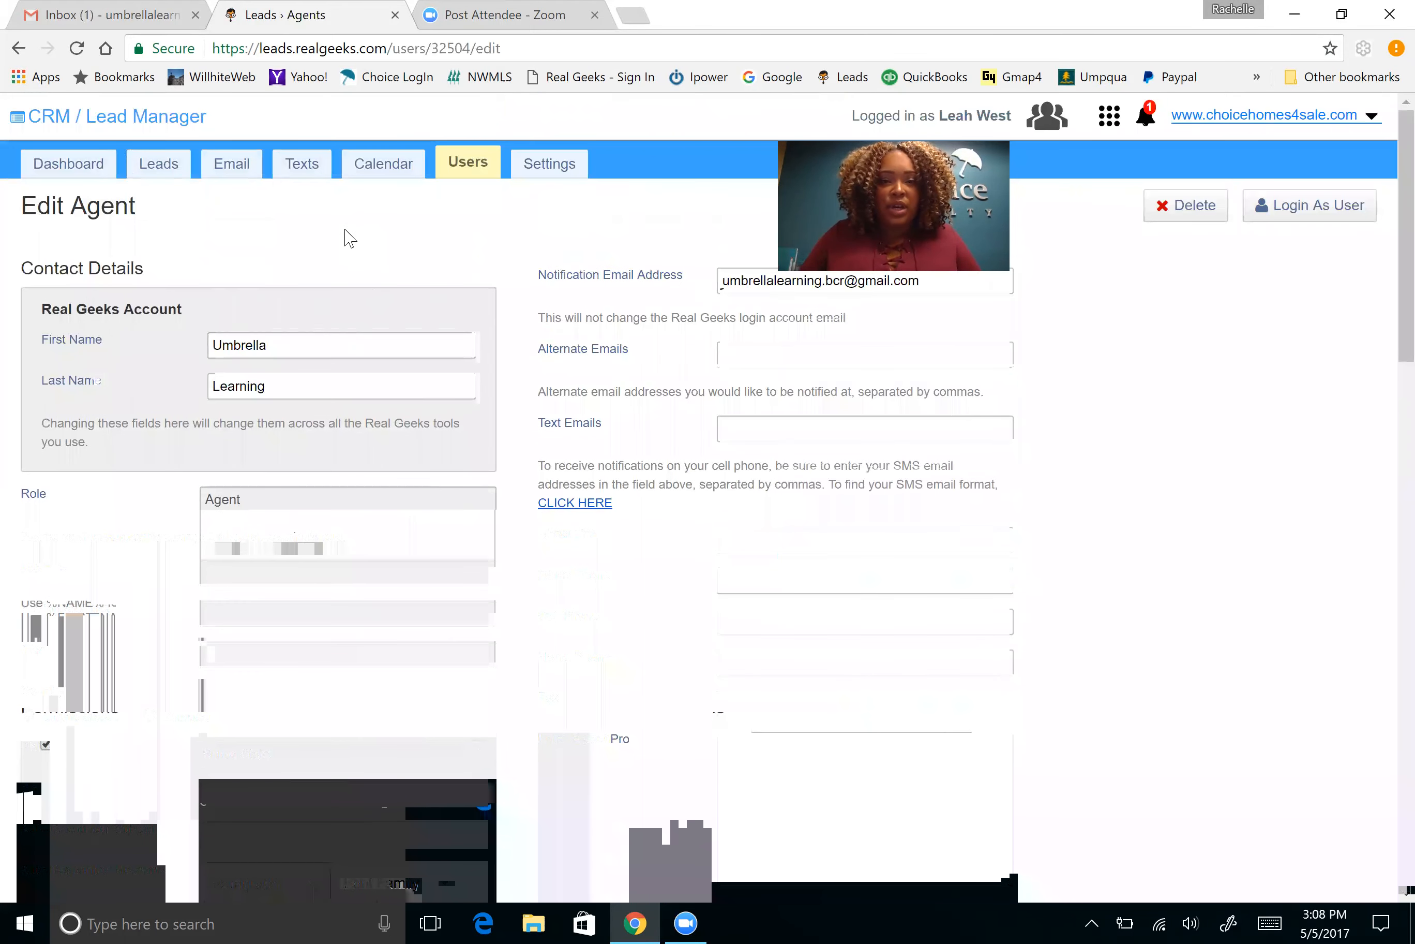
pyautogui.scroll(-3, 360, 303)
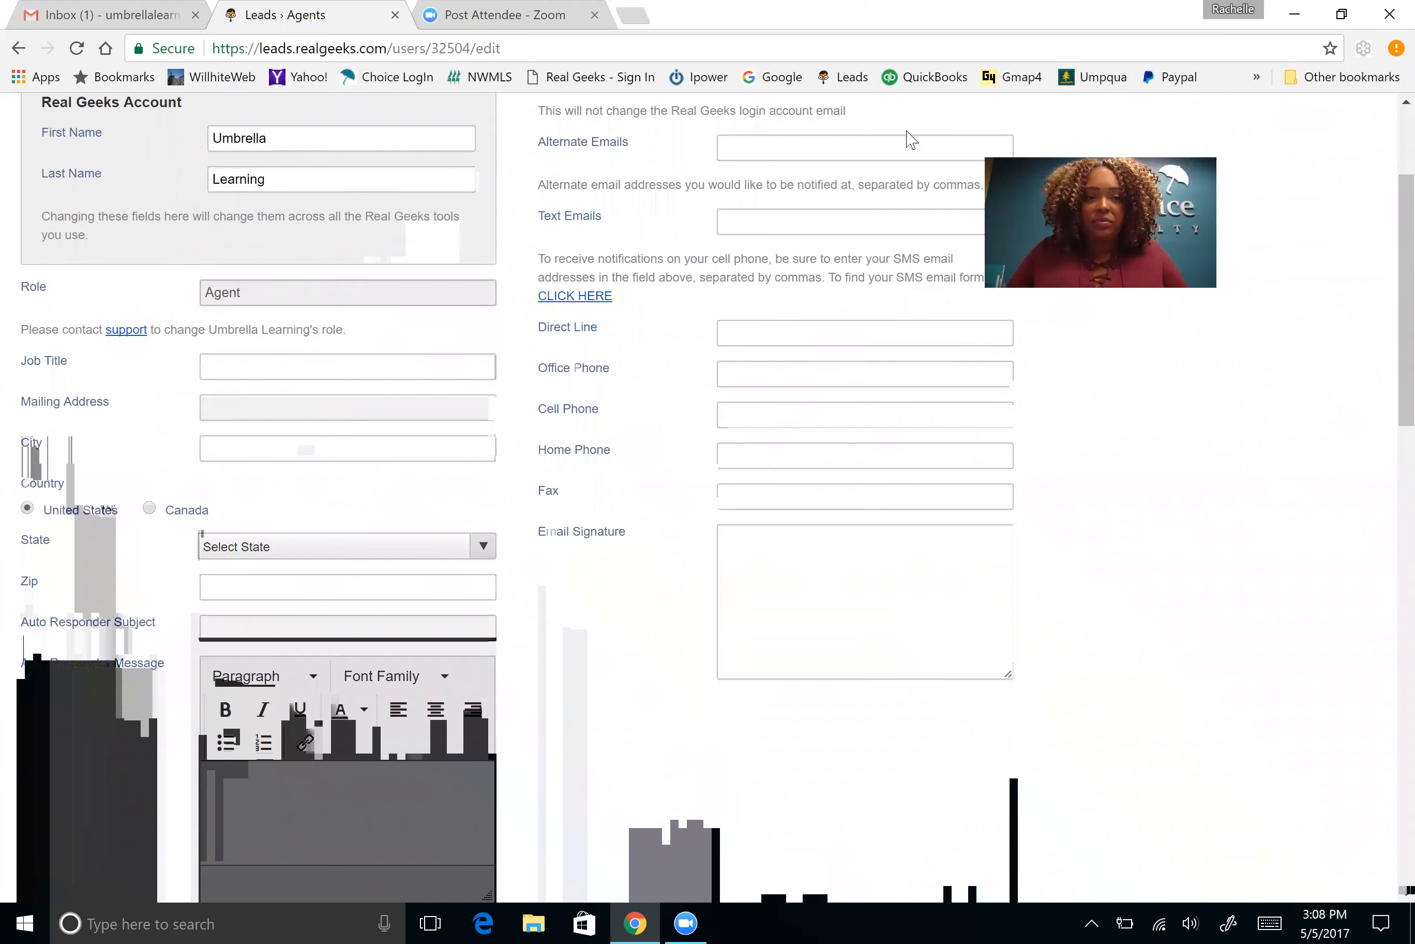
pyautogui.scroll(3, 298, 142)
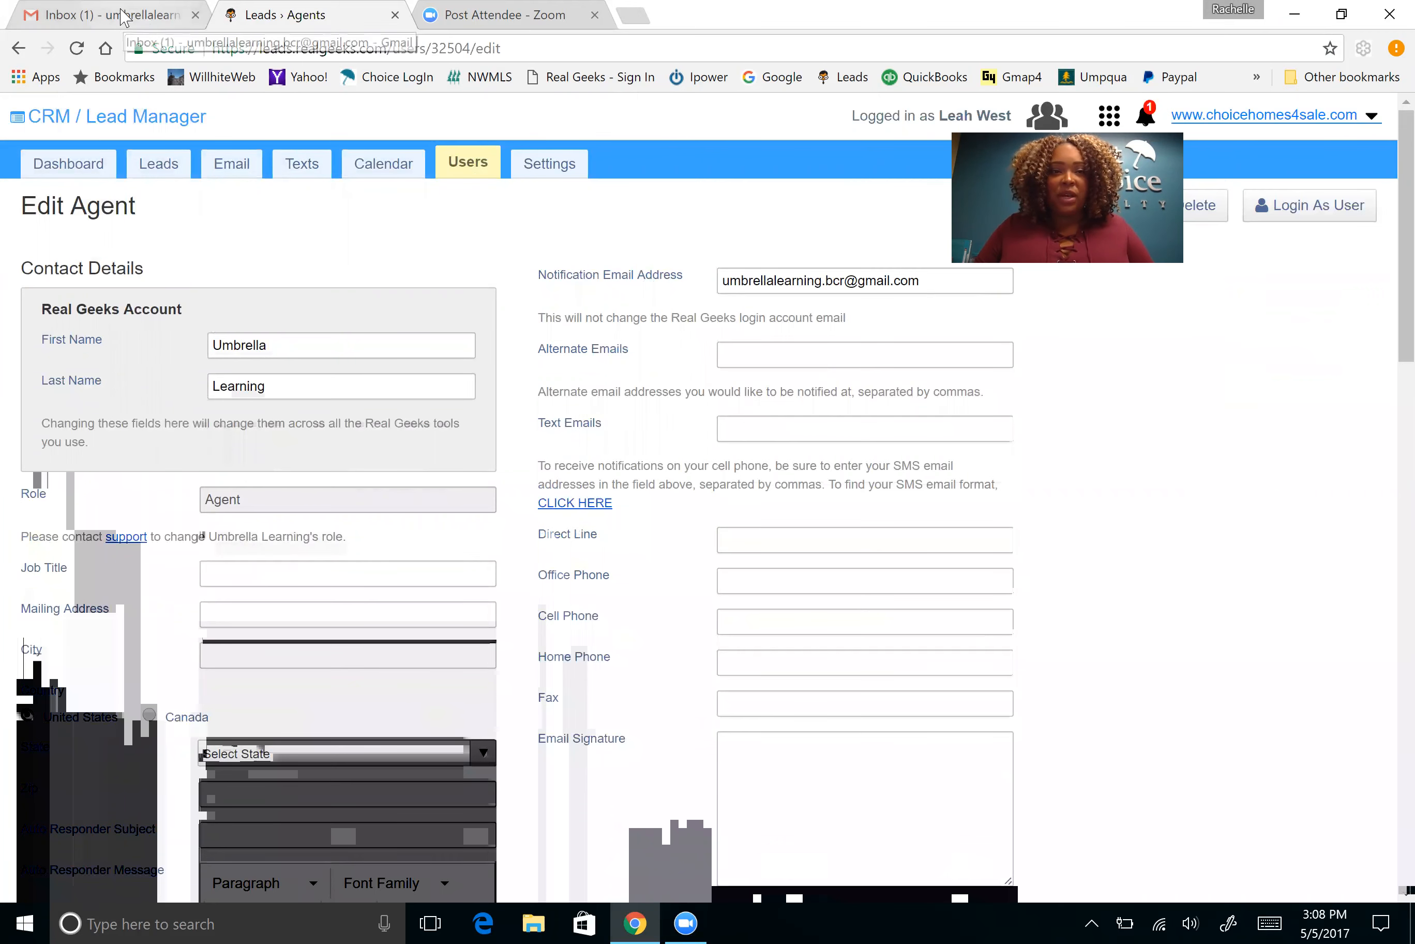
# Read the Real Geeks welcome email with login credentials in Gmail, then return to Edit Agent
pyautogui.click(148, 19)
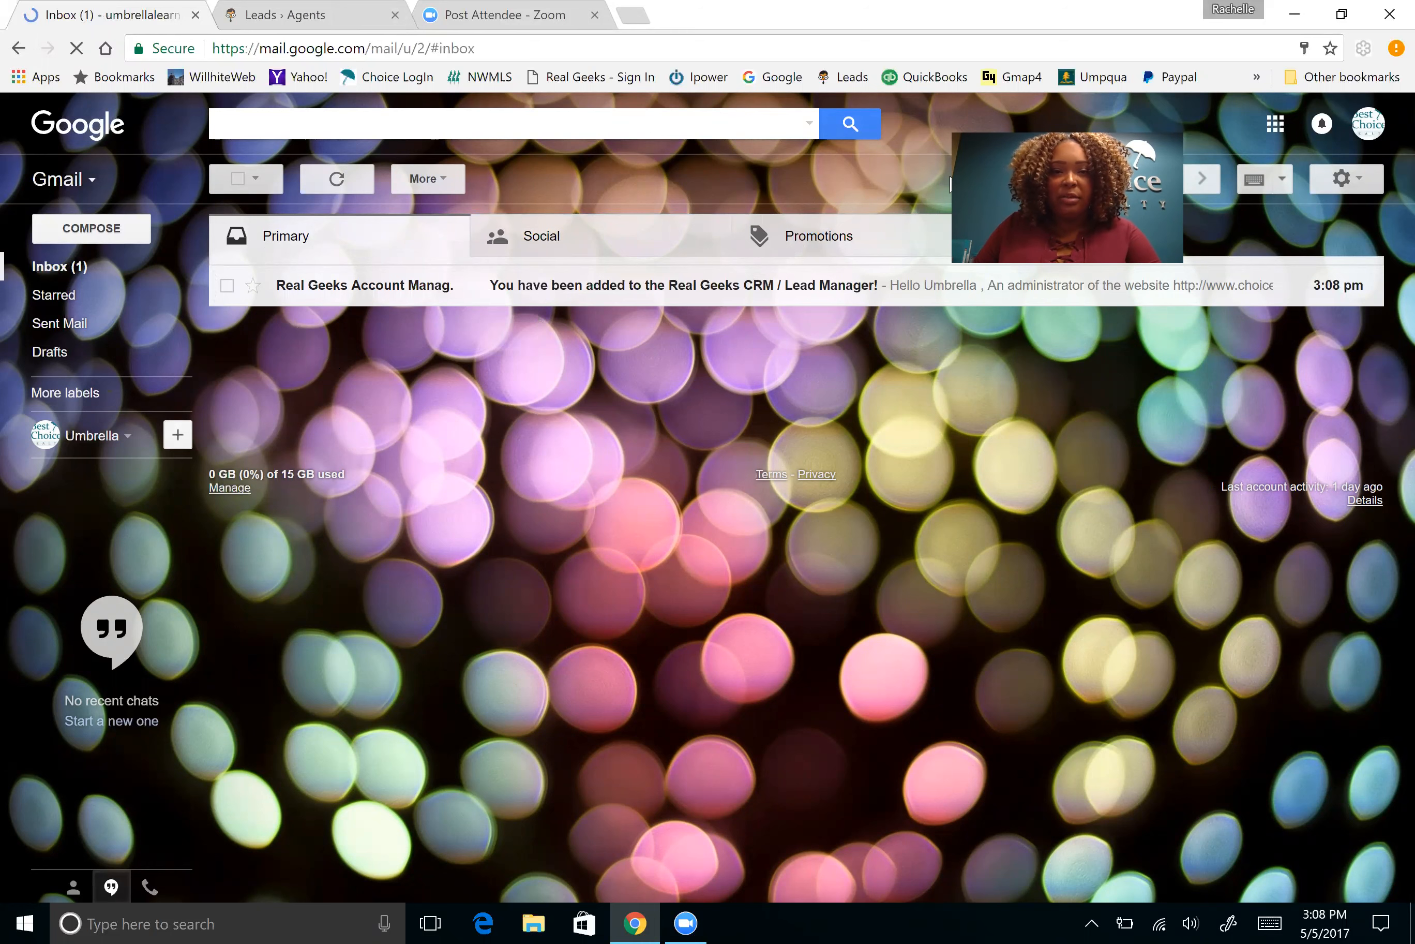
pyautogui.click(529, 297)
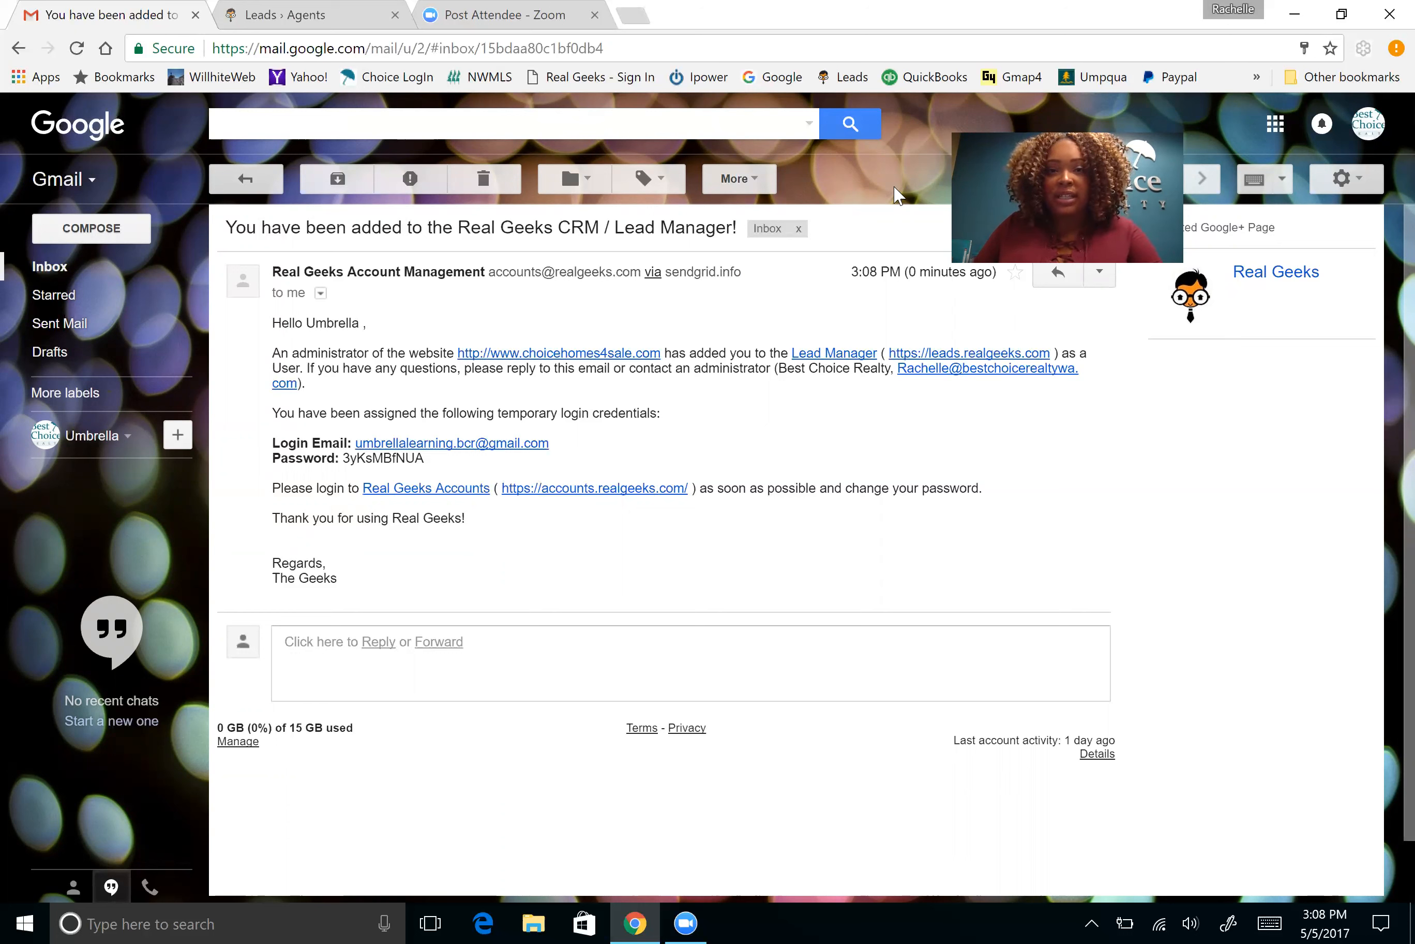
pyautogui.click(304, 17)
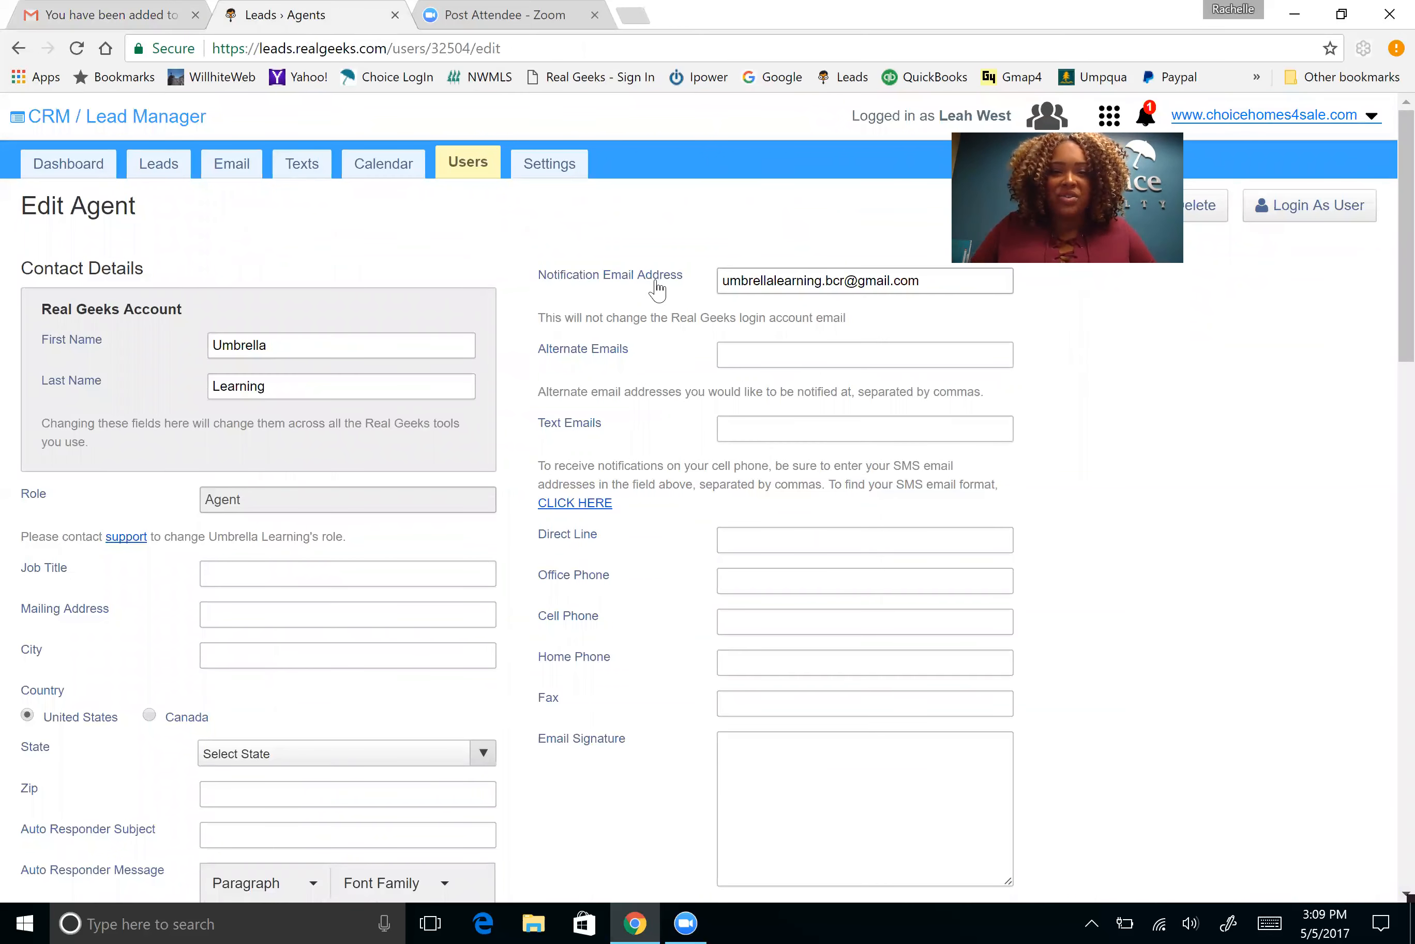
# Confirm the Notification Email Address field holds the agent's Gmail address
pyautogui.scroll(-3, 657, 292)
pyautogui.scroll(3, 664, 299)
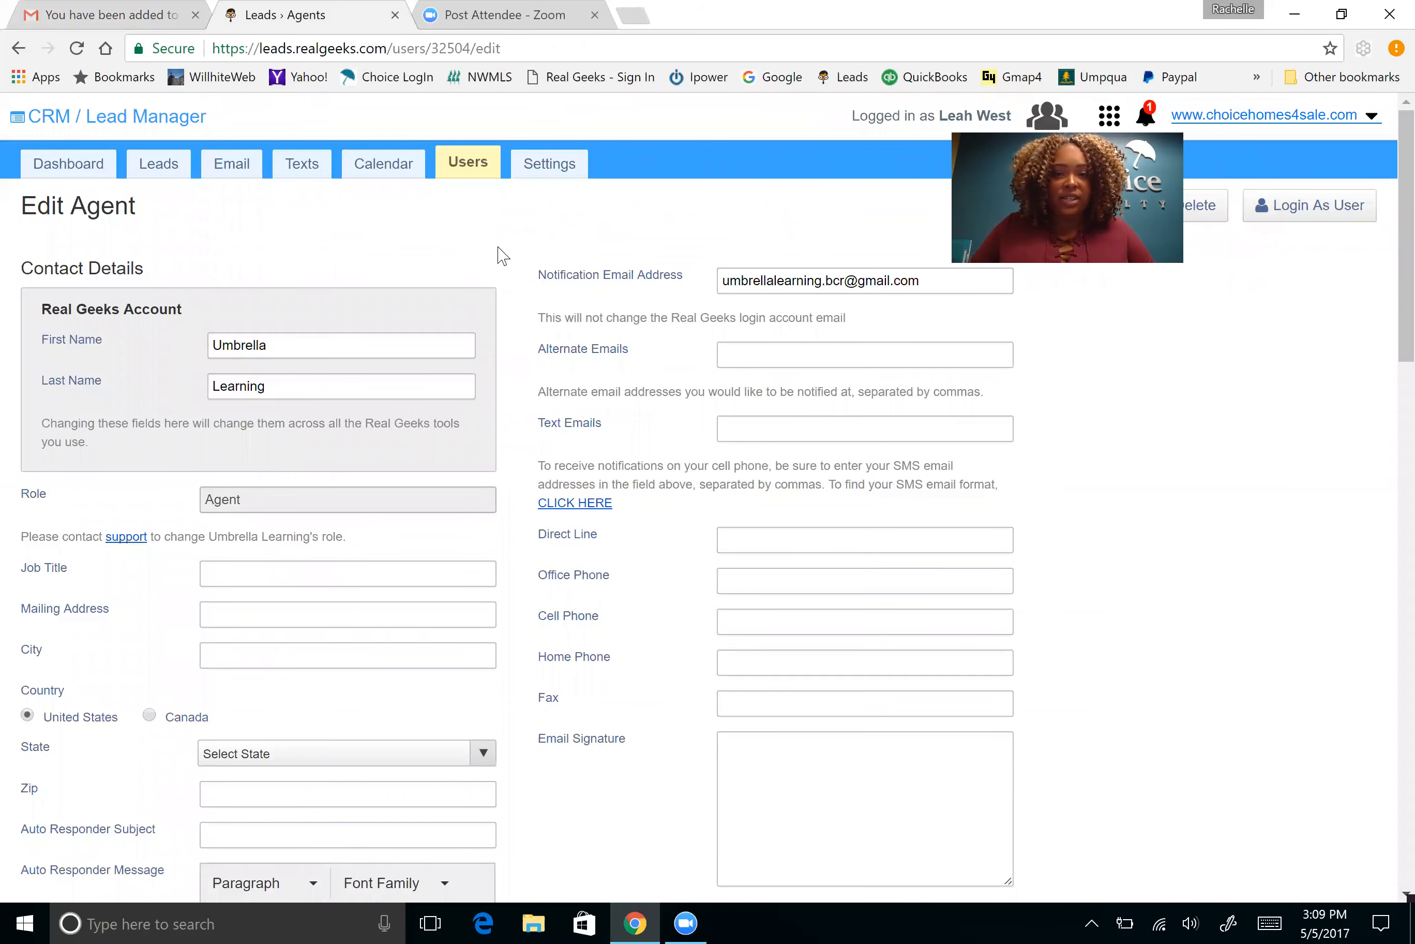
pyautogui.scroll(-3, 508, 259)
pyautogui.scroll(3, 513, 271)
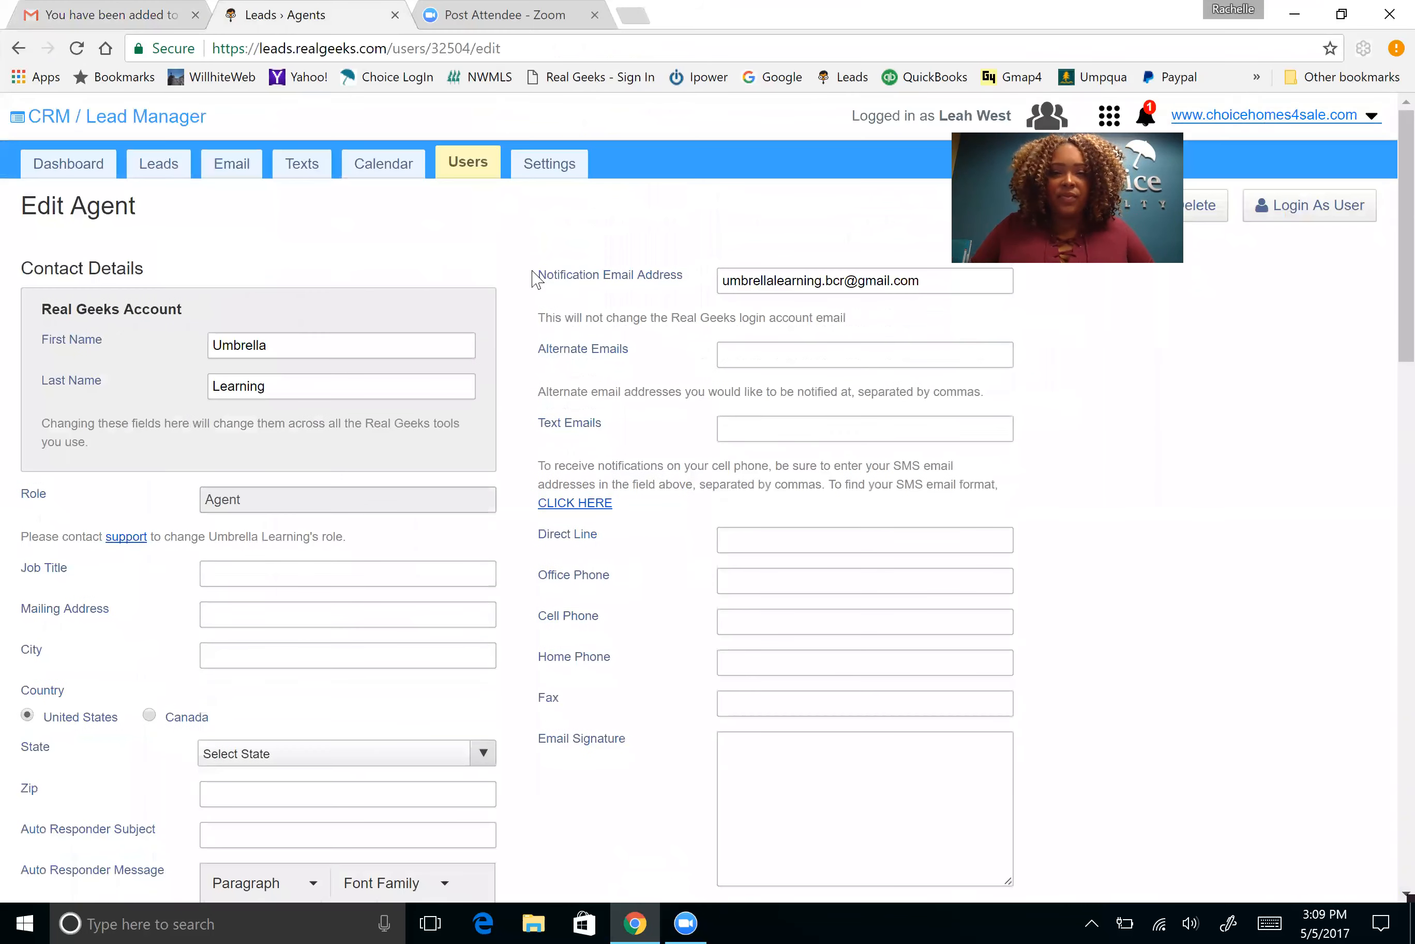
pyautogui.scroll(-2, 516, 291)
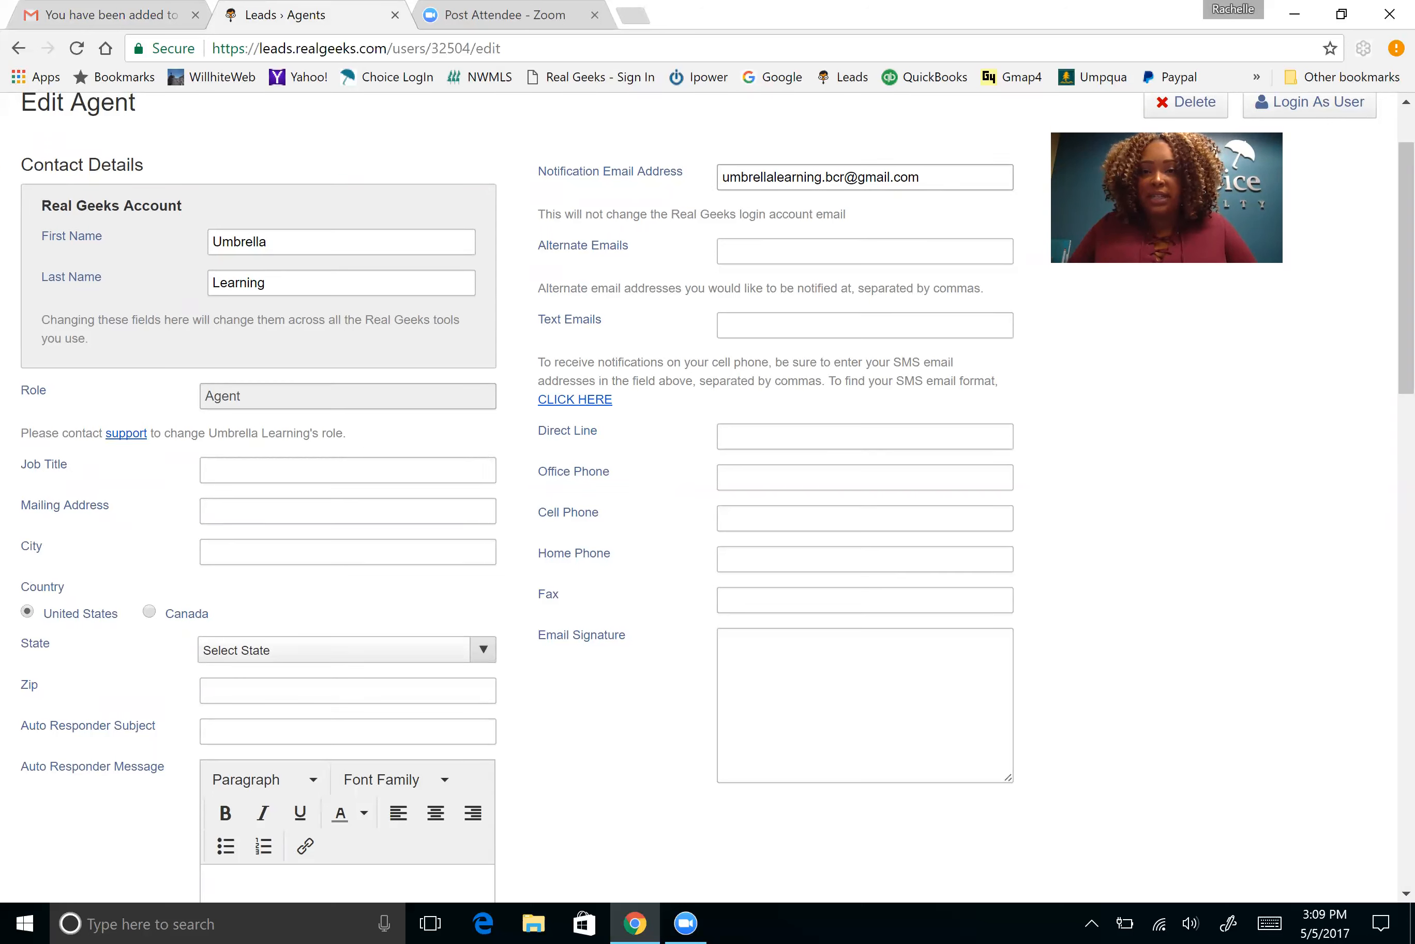
pyautogui.click(921, 177)
pyautogui.scroll(-2, 709, 235)
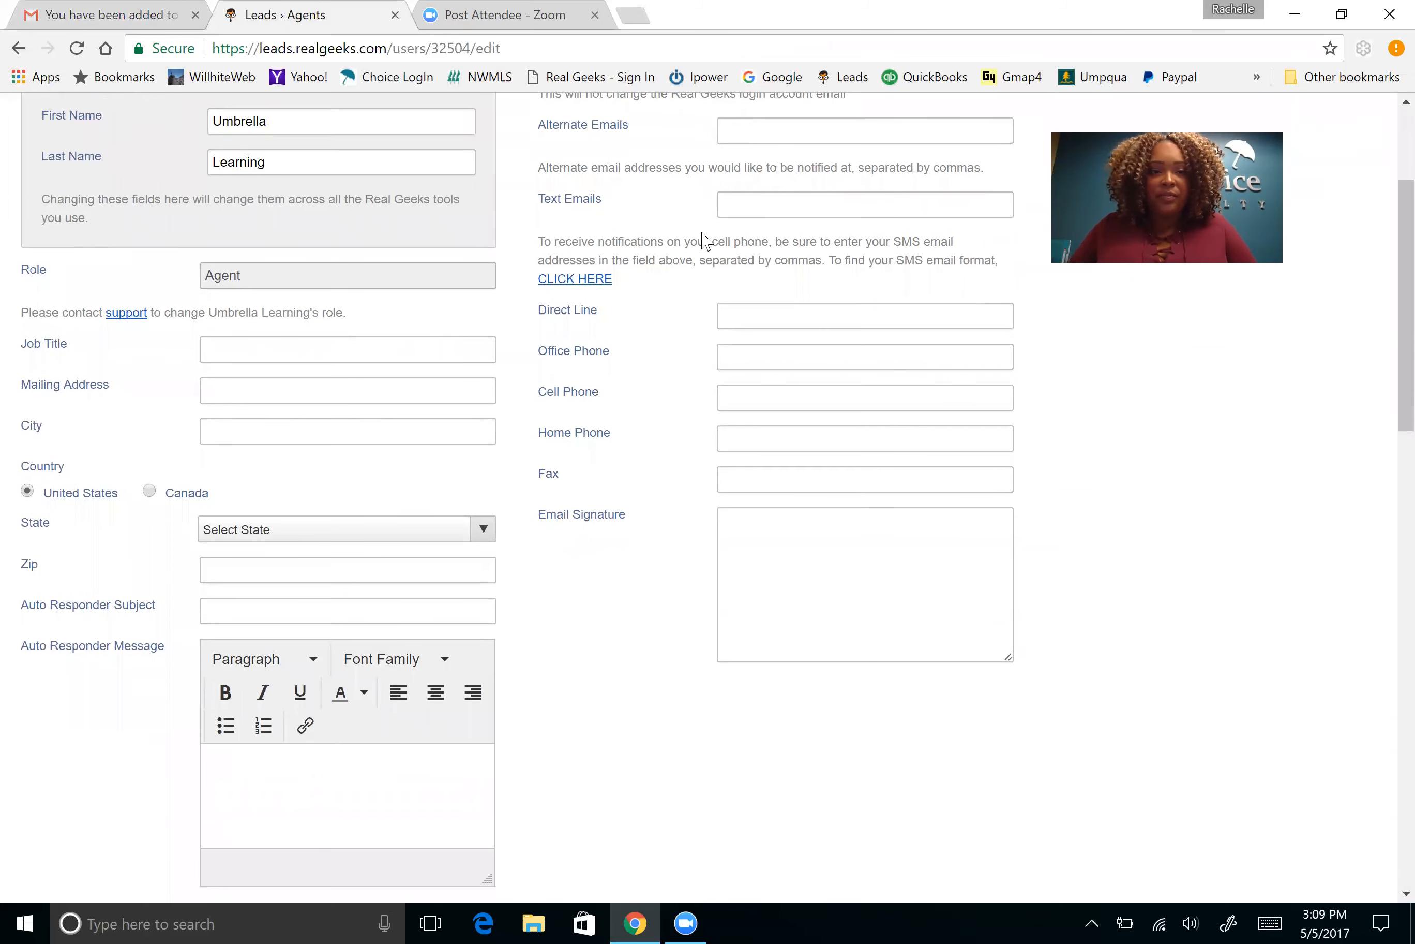
pyautogui.scroll(3, 572, 219)
pyautogui.scroll(-3, 803, 340)
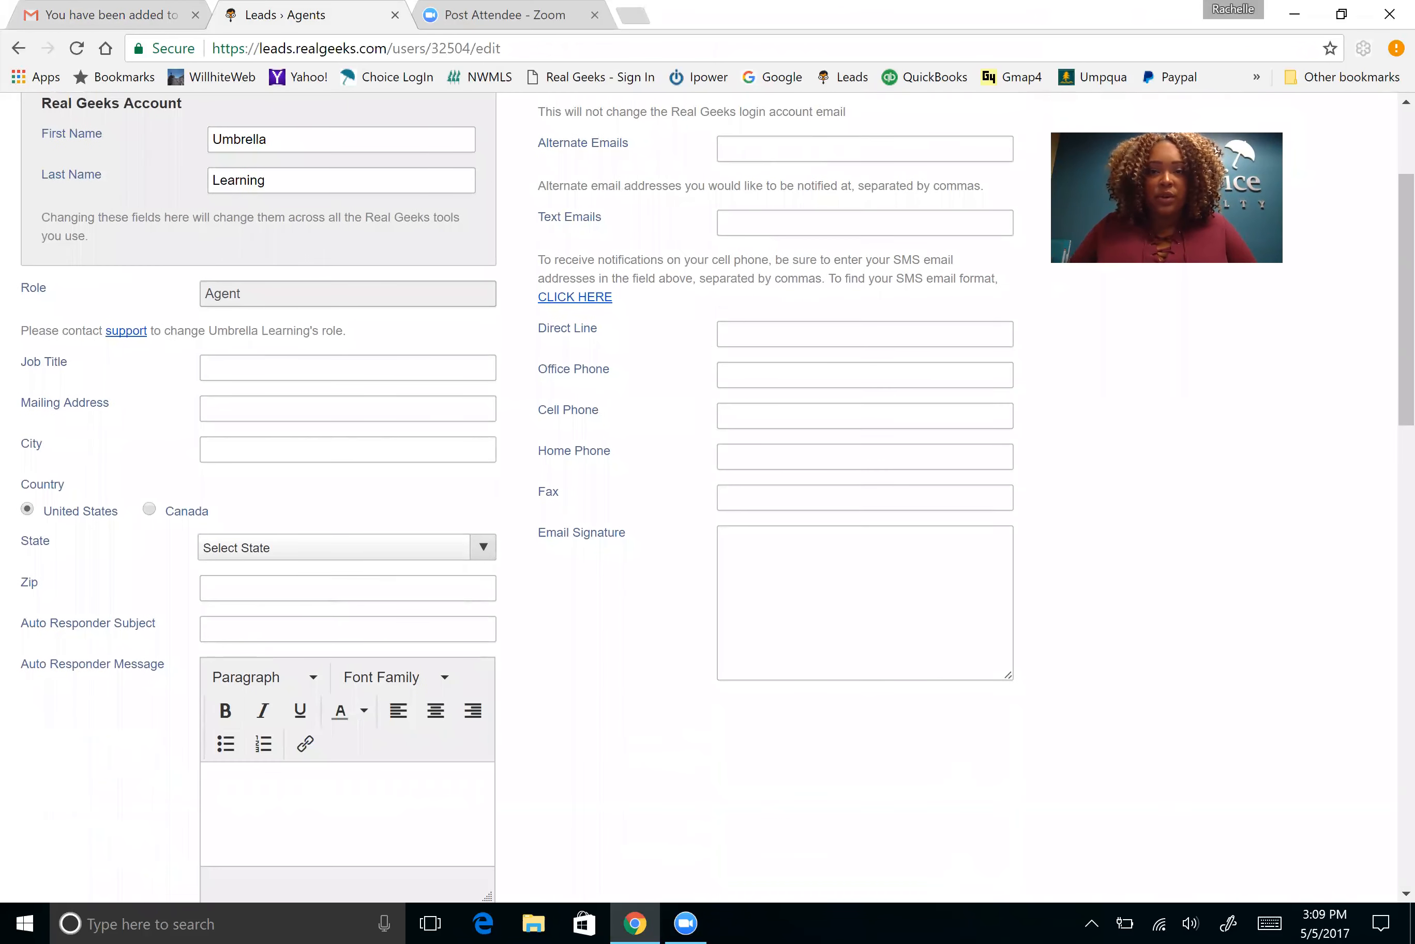
pyautogui.click(575, 296)
pyautogui.scroll(-20, 354, 514)
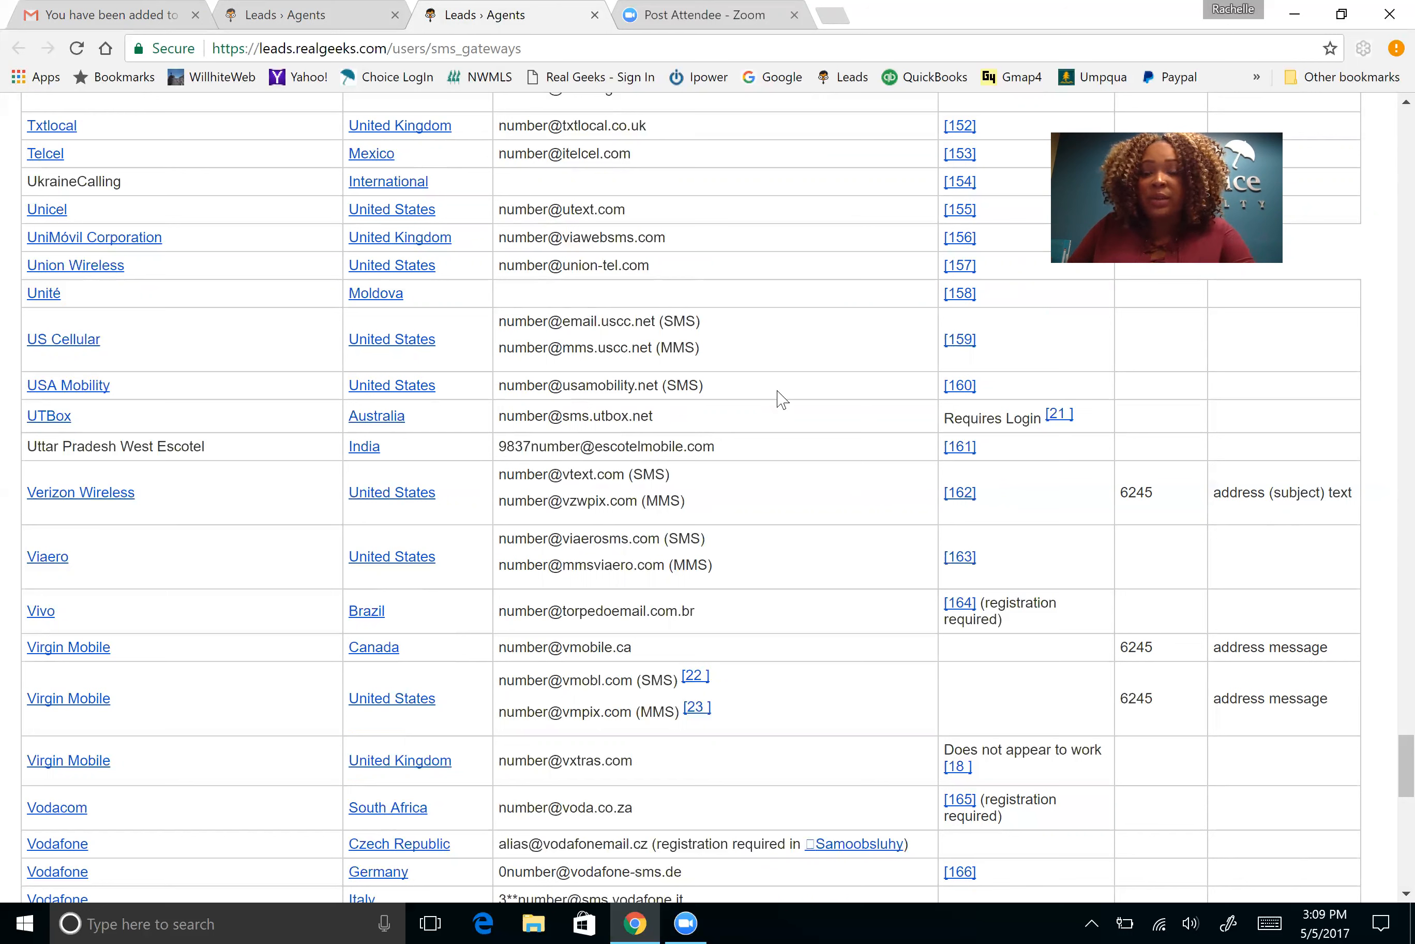
pyautogui.click(274, 17)
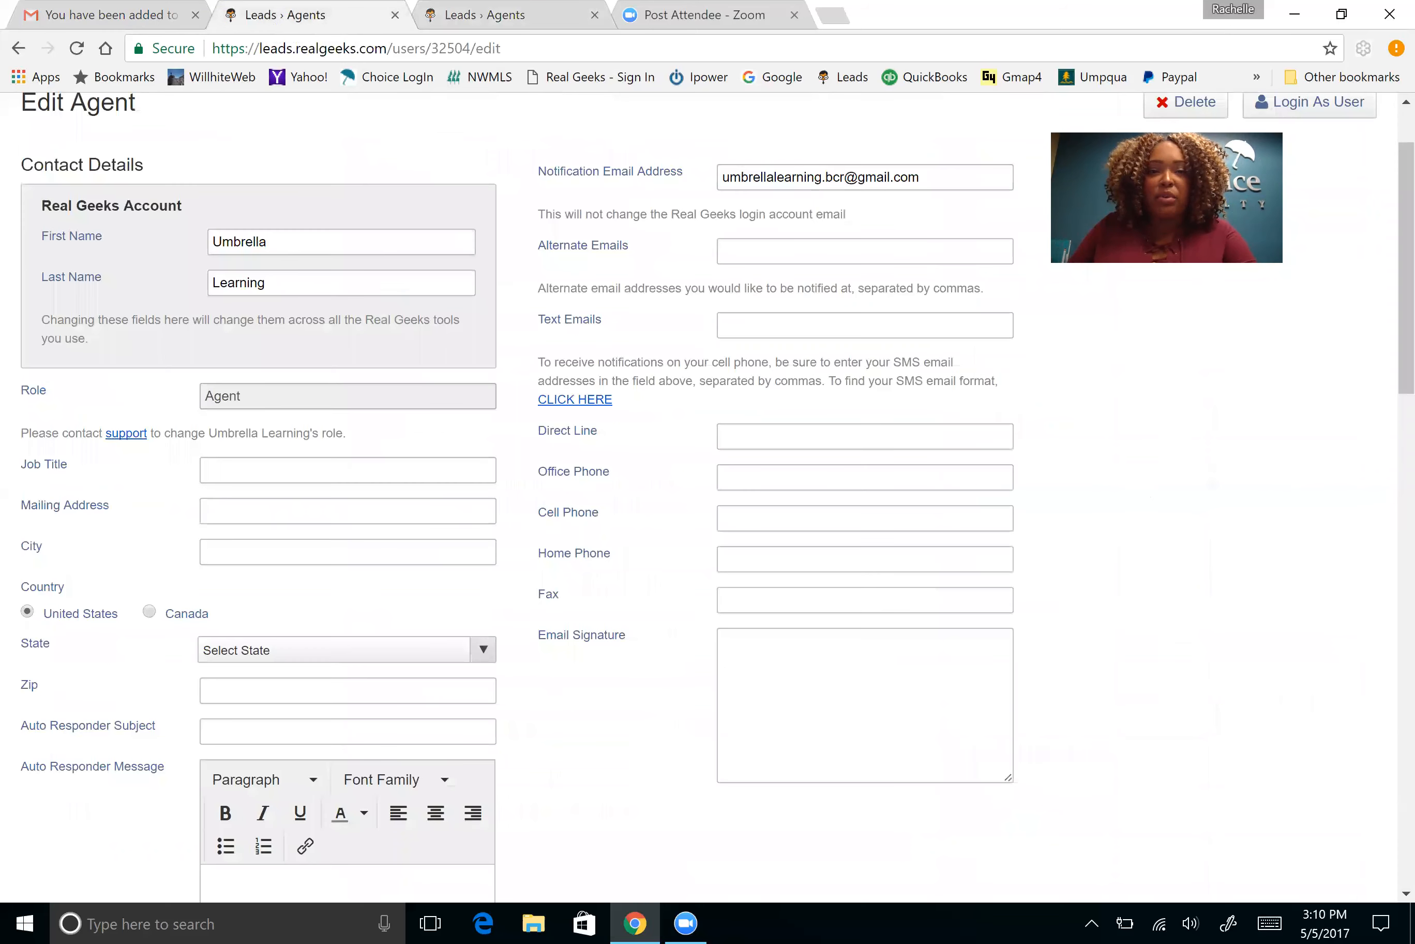
pyautogui.click(865, 325)
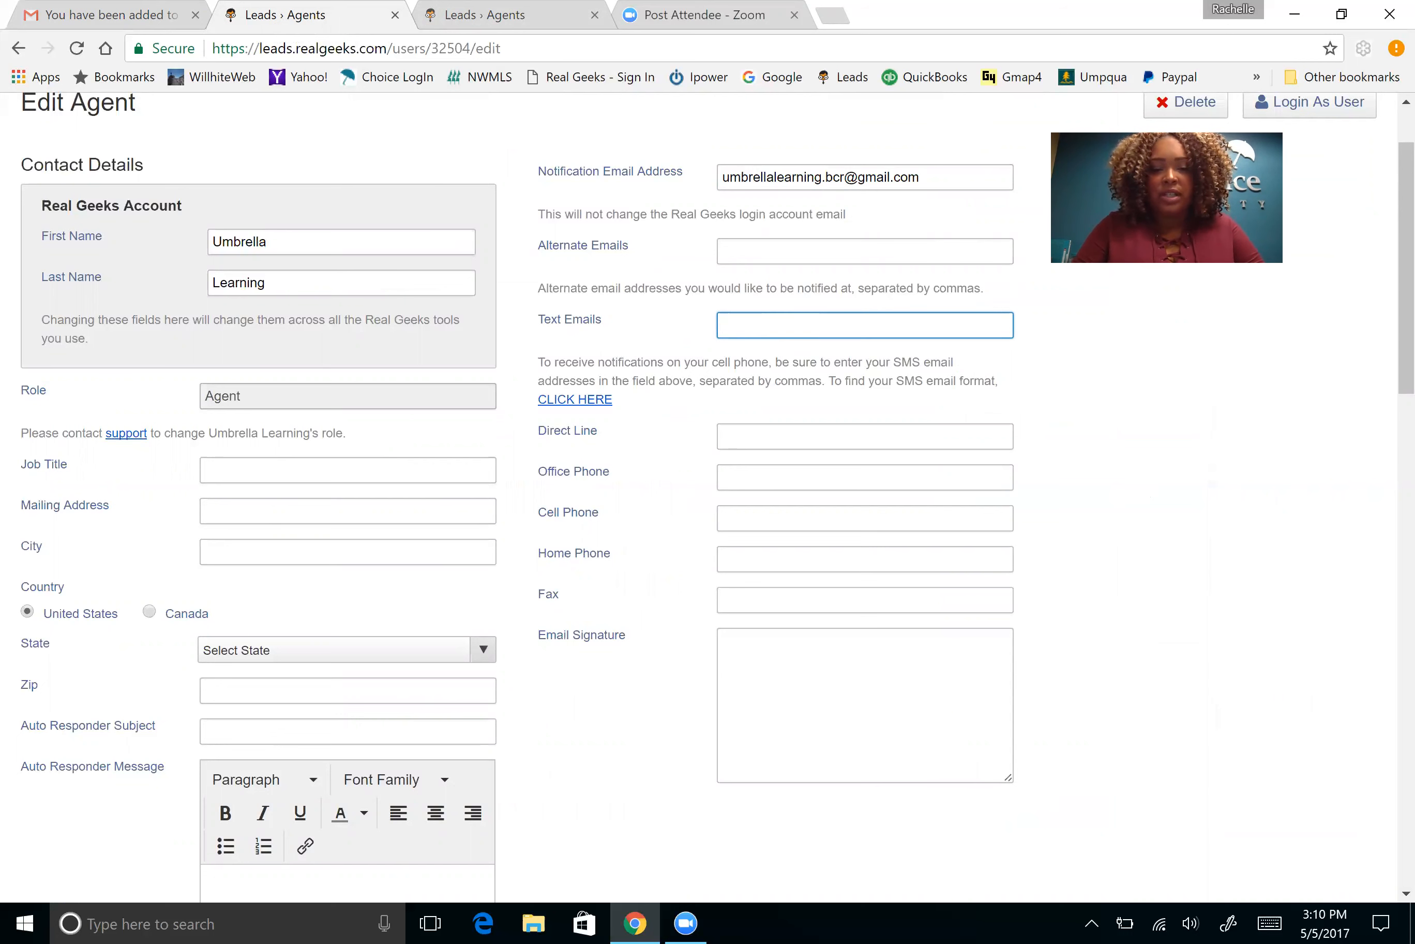
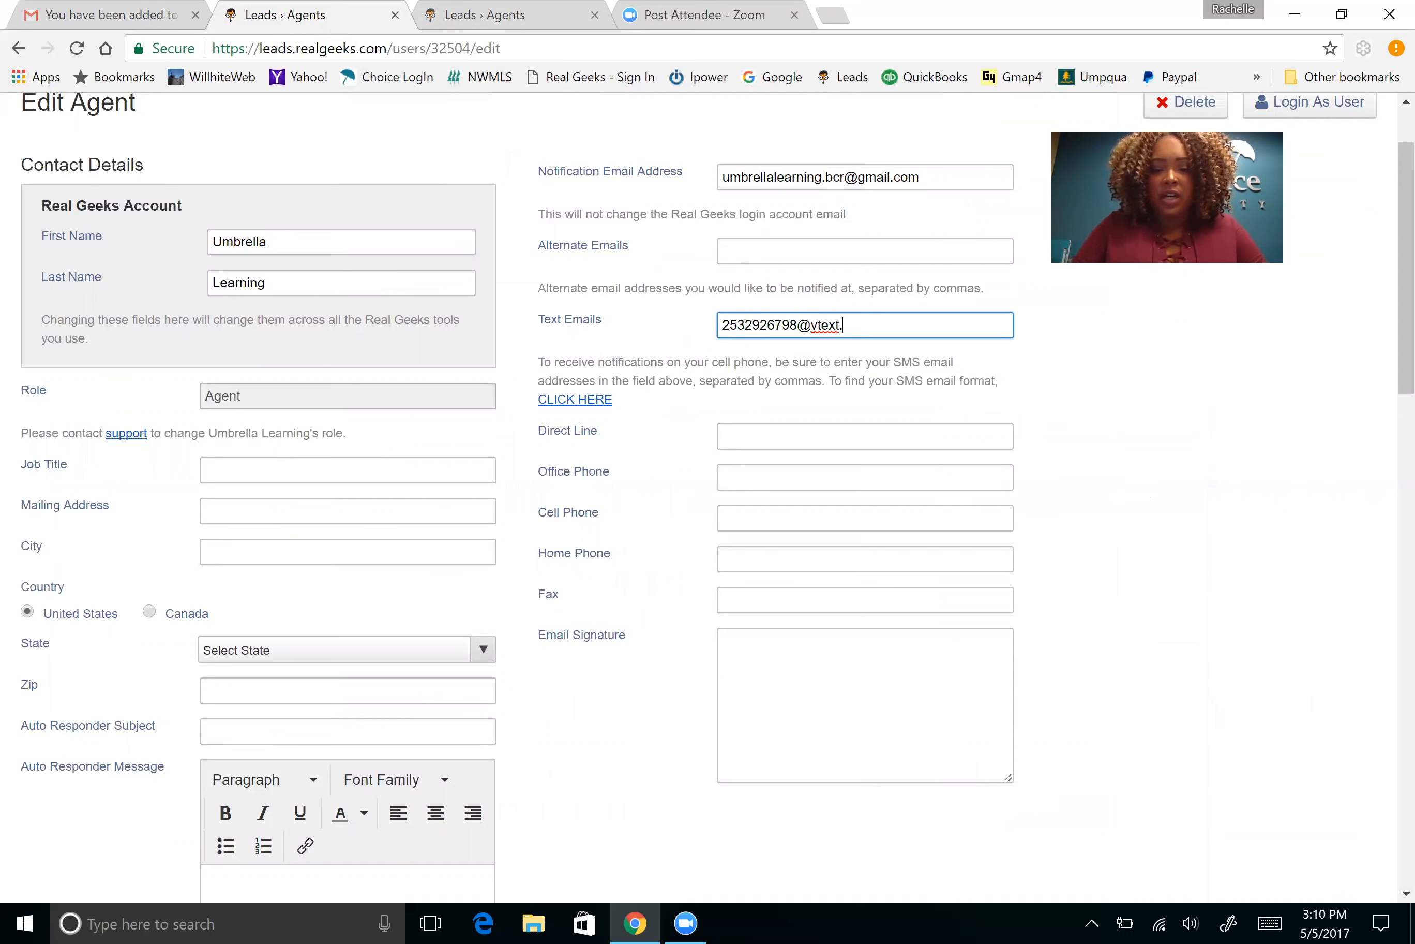
pyautogui.click(1096, 407)
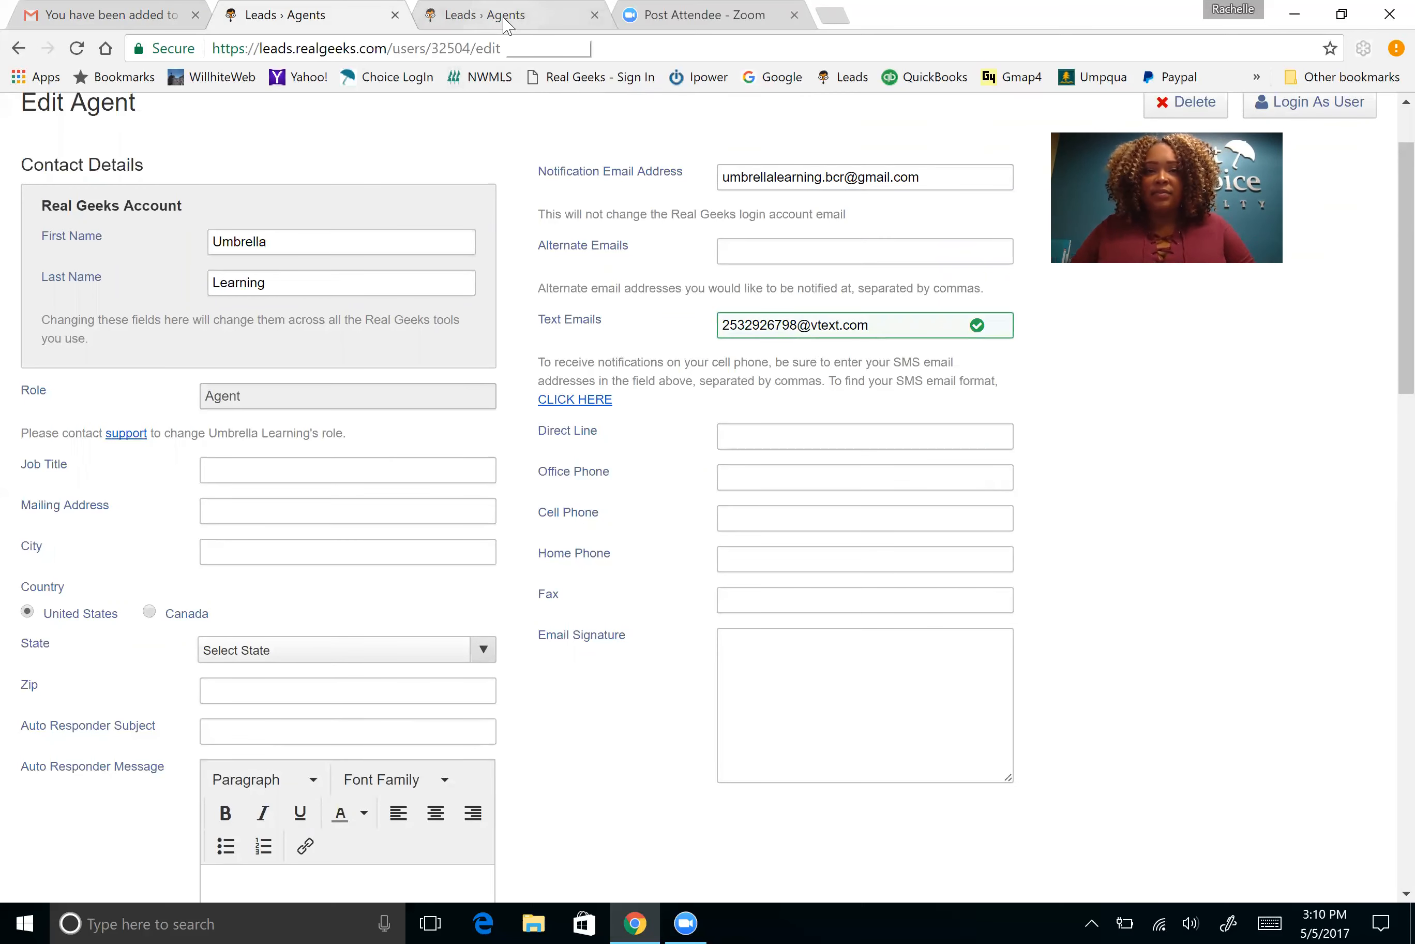
pyautogui.click(500, 16)
pyautogui.scroll(-2, 715, 334)
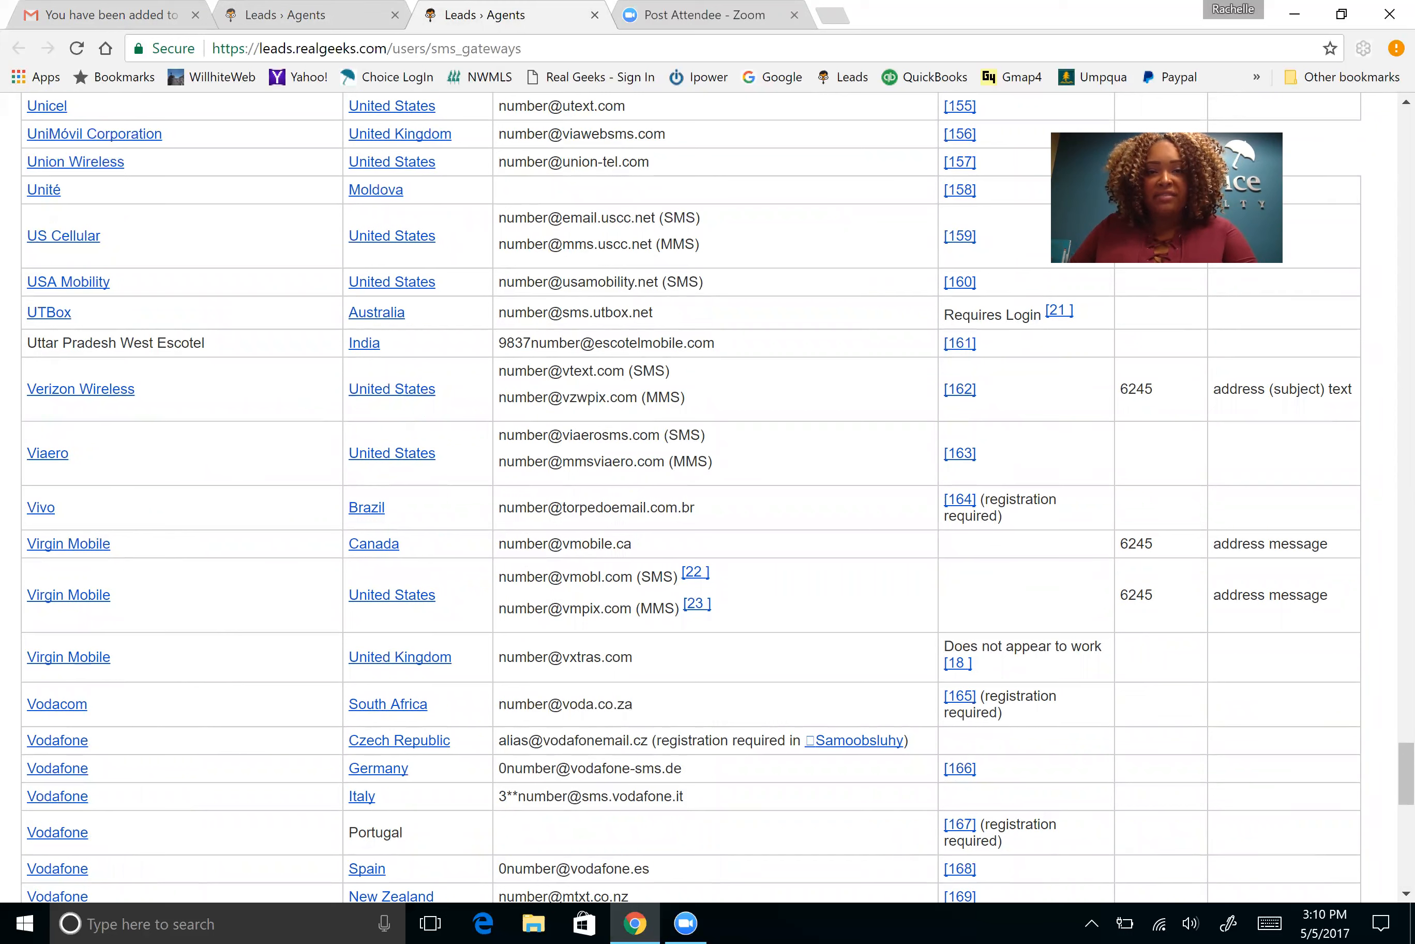
pyautogui.click(298, 15)
# Scroll the Edit Agent form to the Notifications, Export leads and Lead source permissions
pyautogui.scroll(2, 1017, 397)
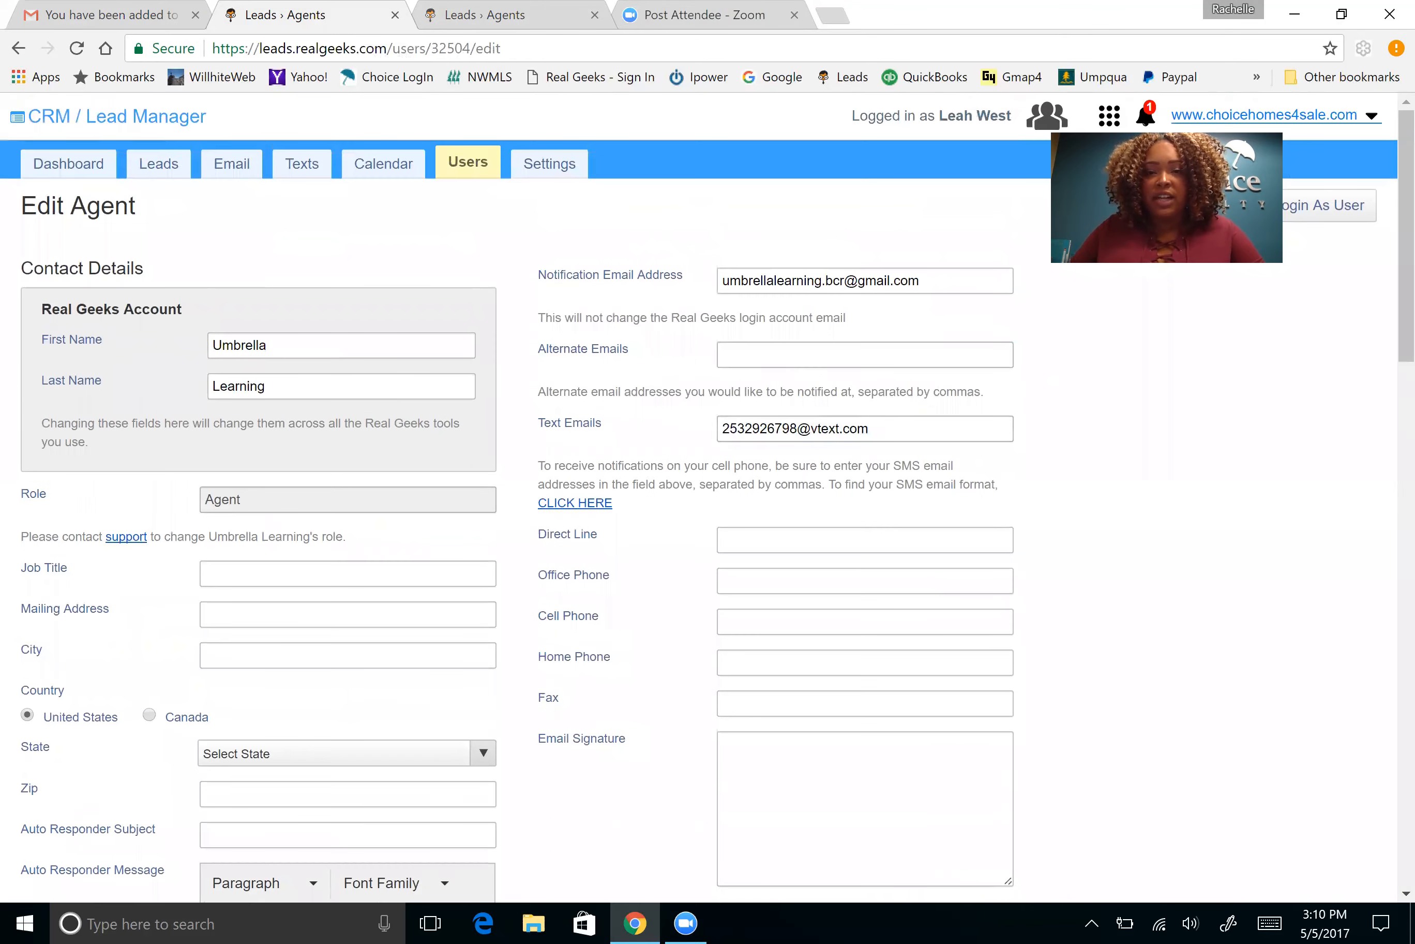
pyautogui.scroll(-5, 706, 487)
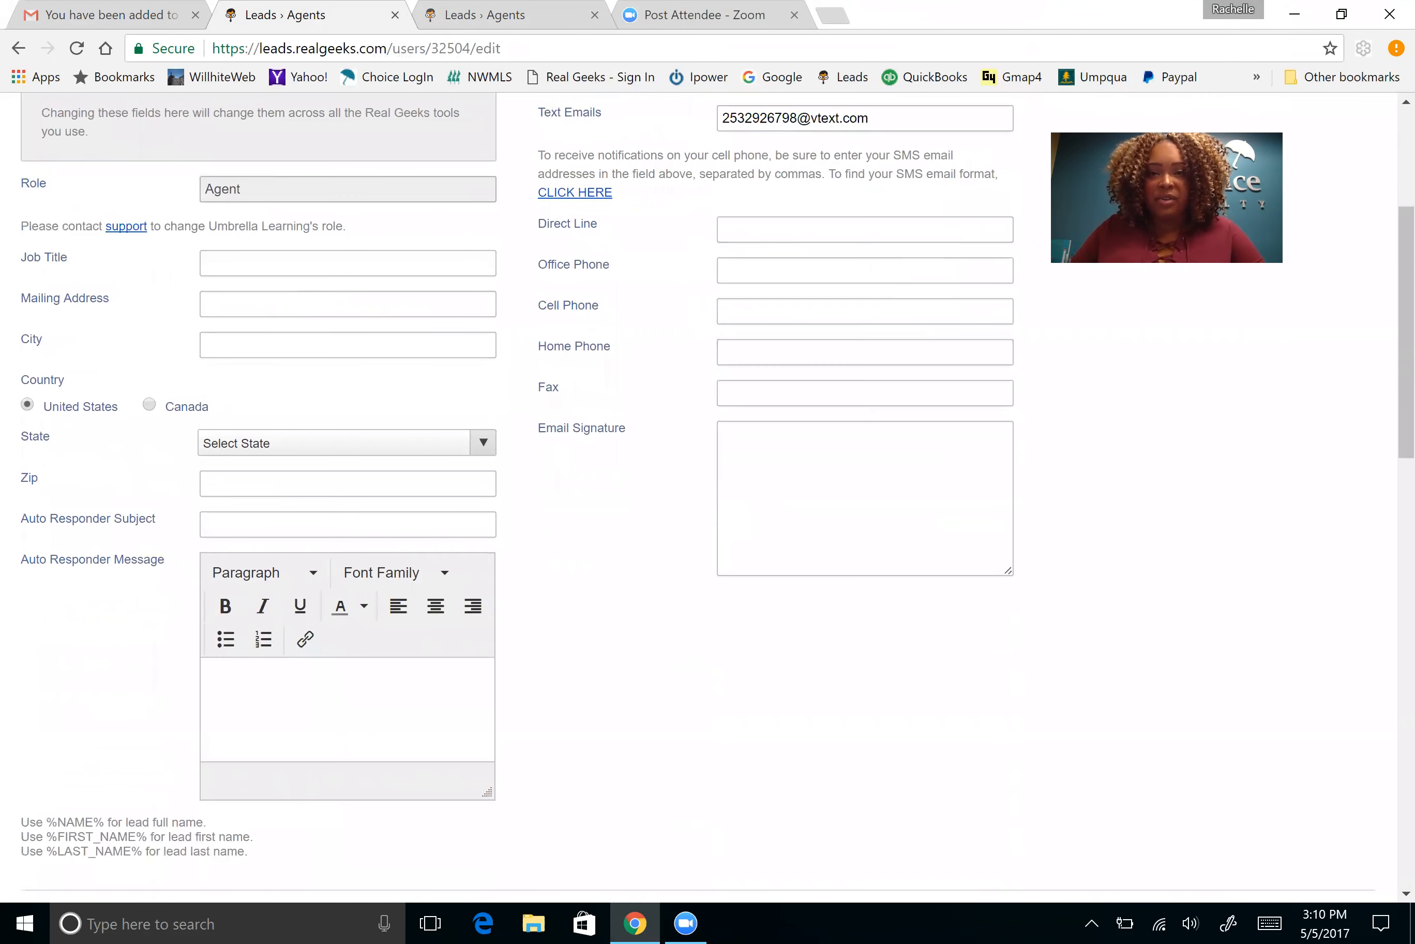
pyautogui.scroll(2, 707, 487)
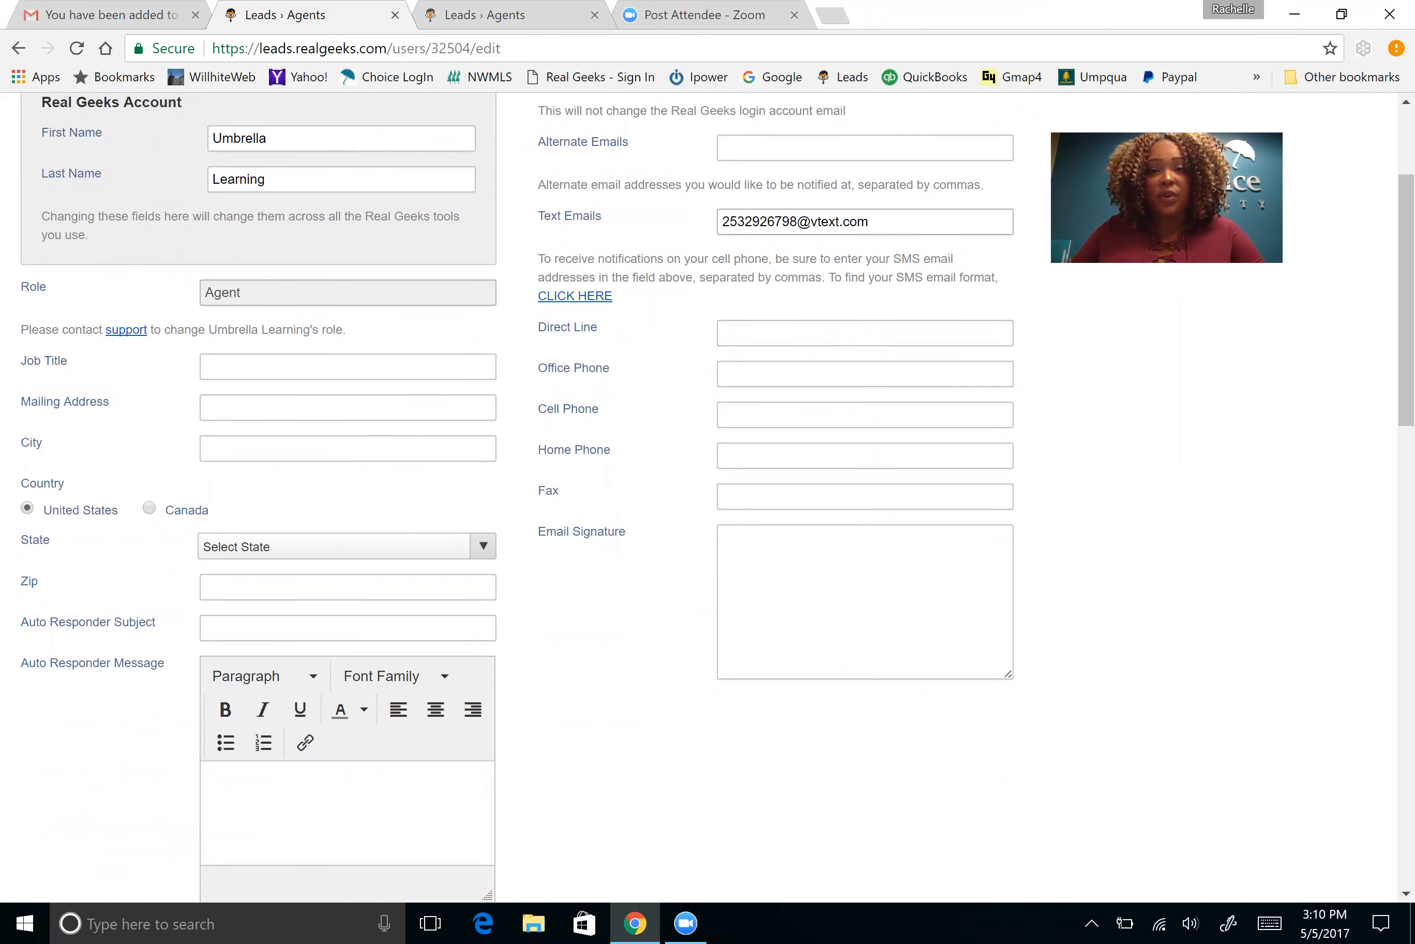
pyautogui.scroll(3, 707, 313)
pyautogui.scroll(-3, 708, 308)
pyautogui.scroll(-10, 674, 265)
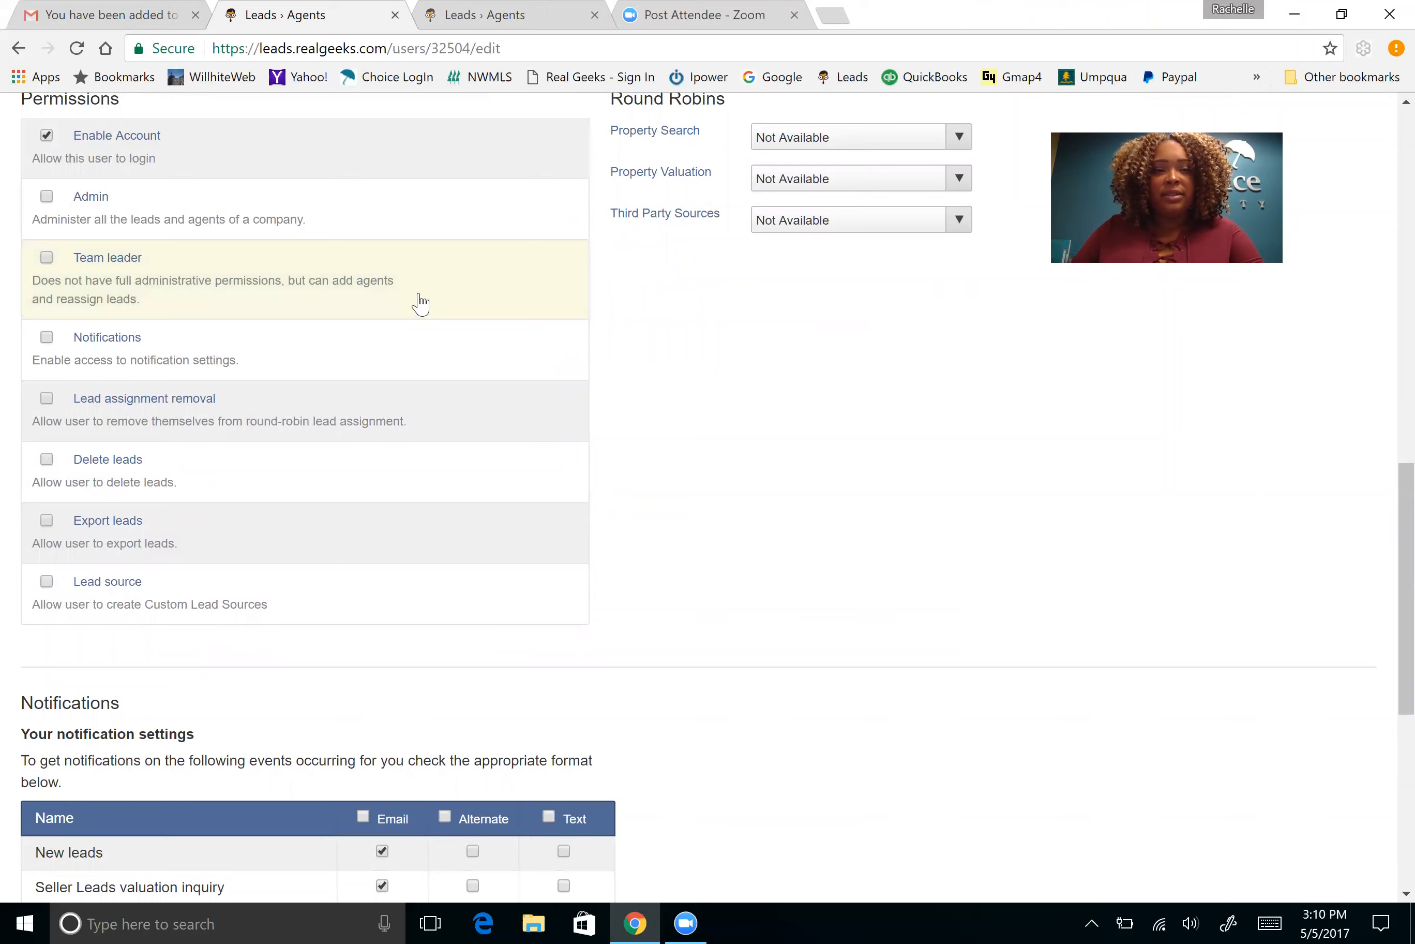
pyautogui.scroll(2, 420, 303)
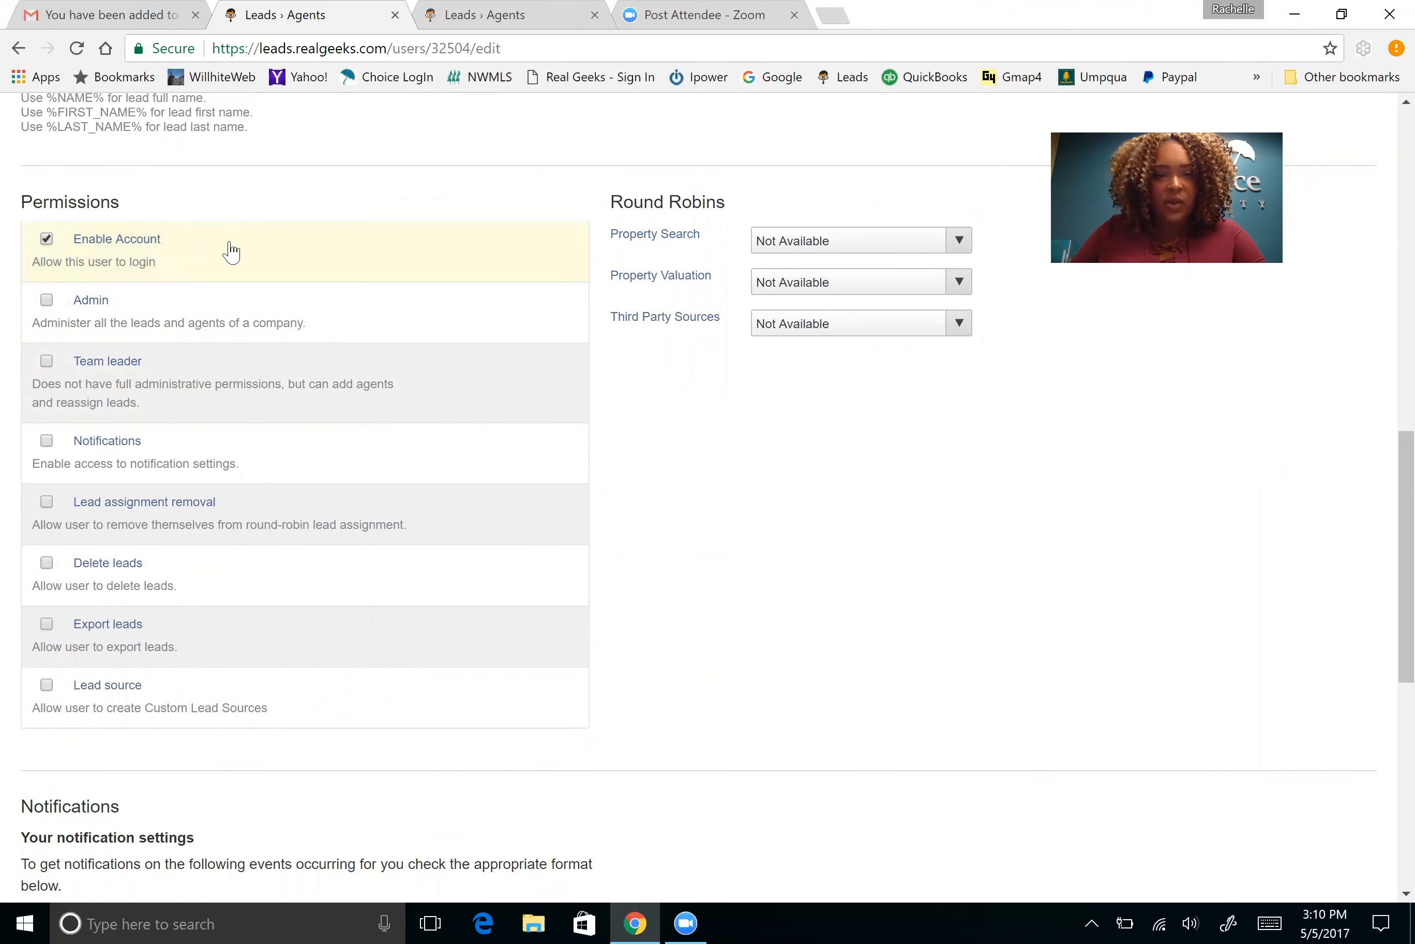
pyautogui.scroll(-2, 227, 253)
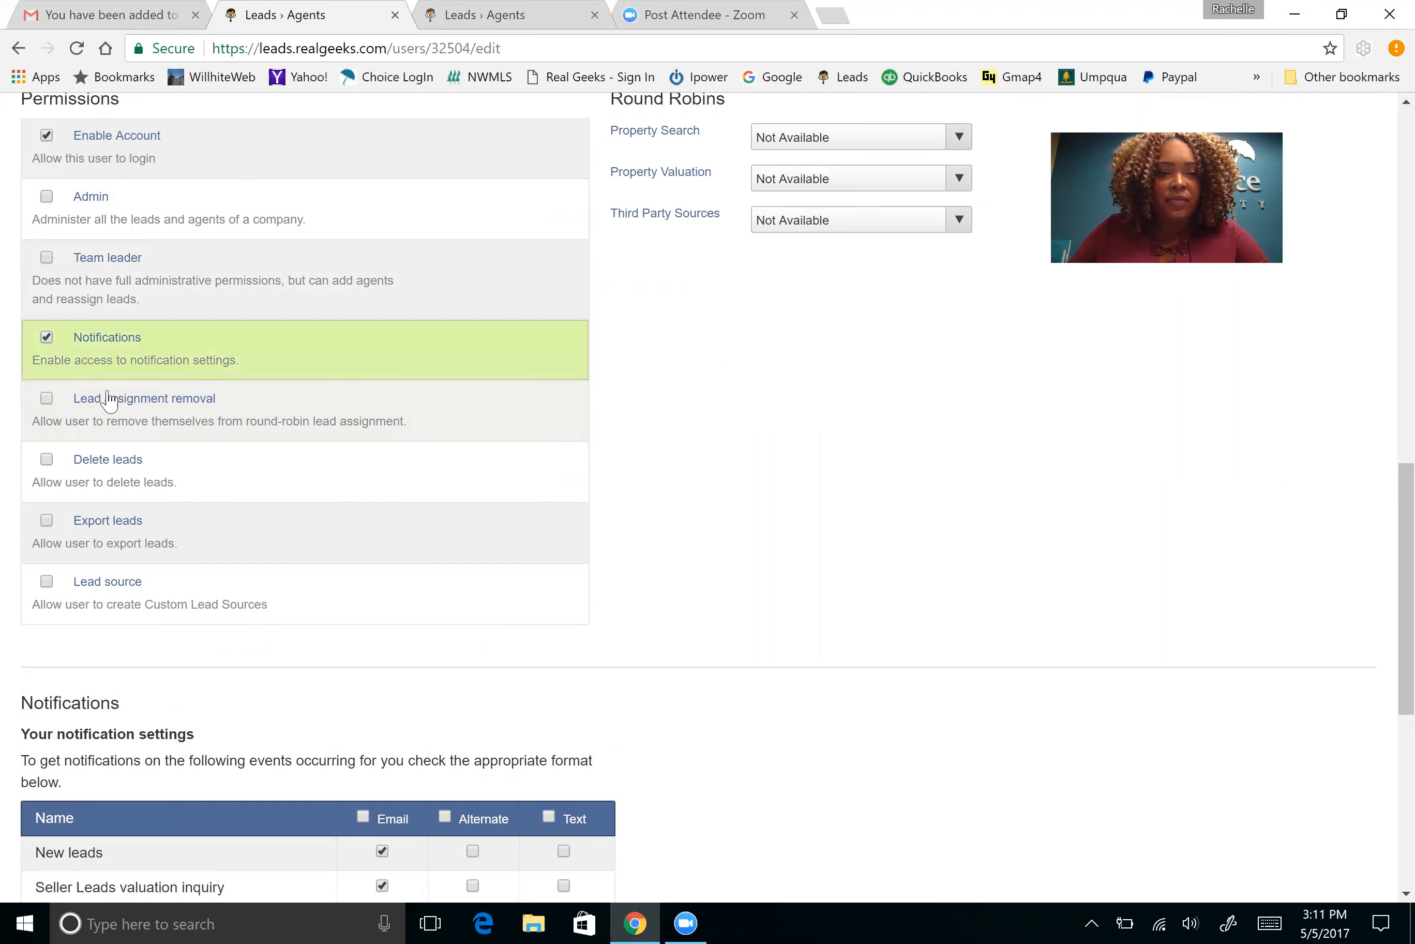
pyautogui.scroll(-2, 50, 467)
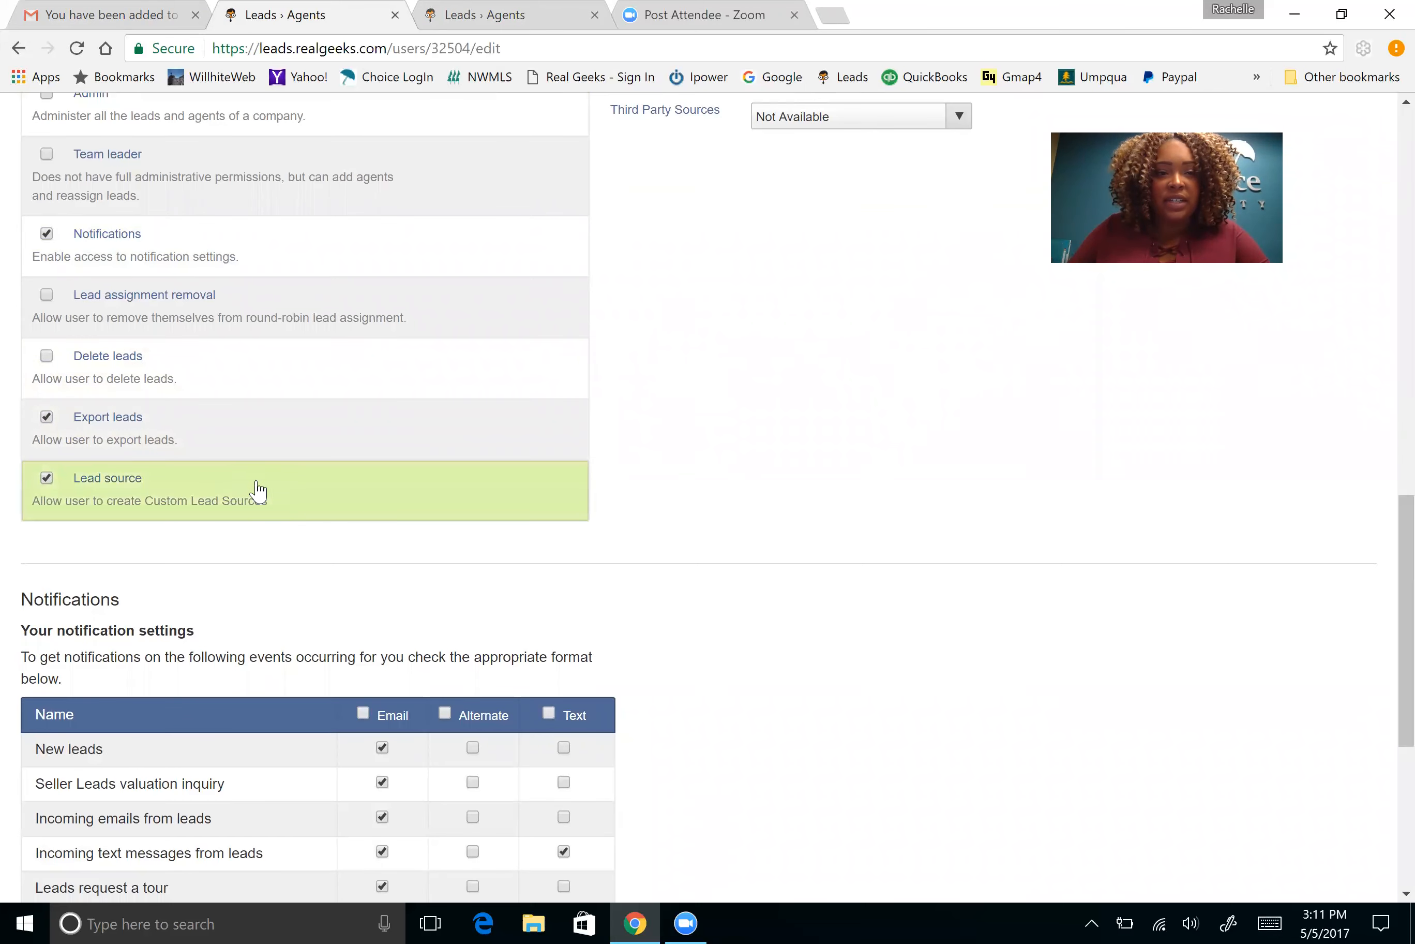
pyautogui.scroll(5, 481, 505)
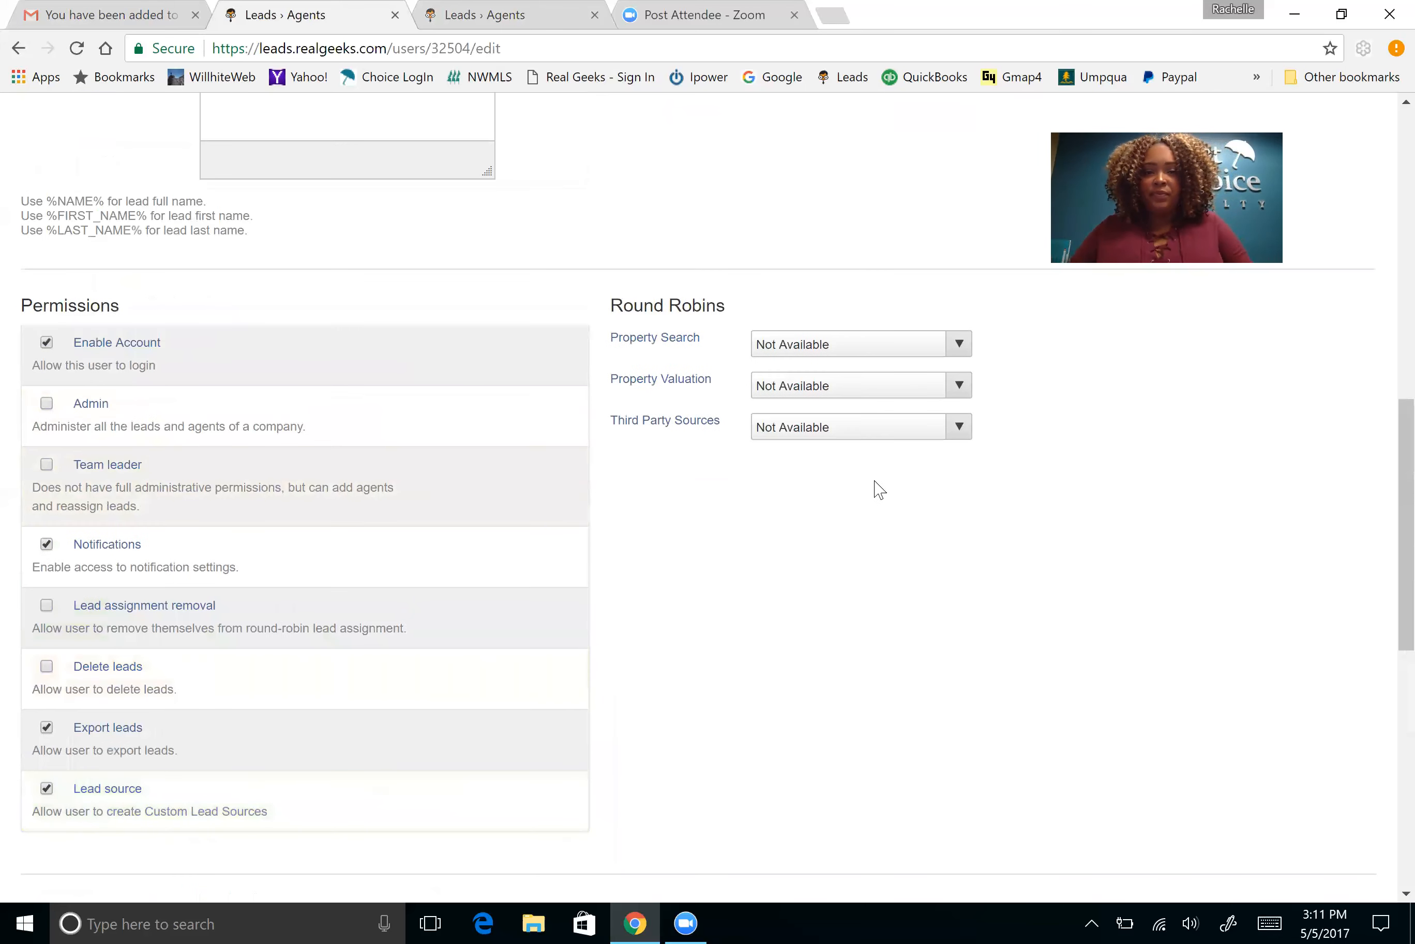
pyautogui.scroll(-9, 875, 489)
pyautogui.scroll(6, 904, 487)
pyautogui.scroll(5, 910, 458)
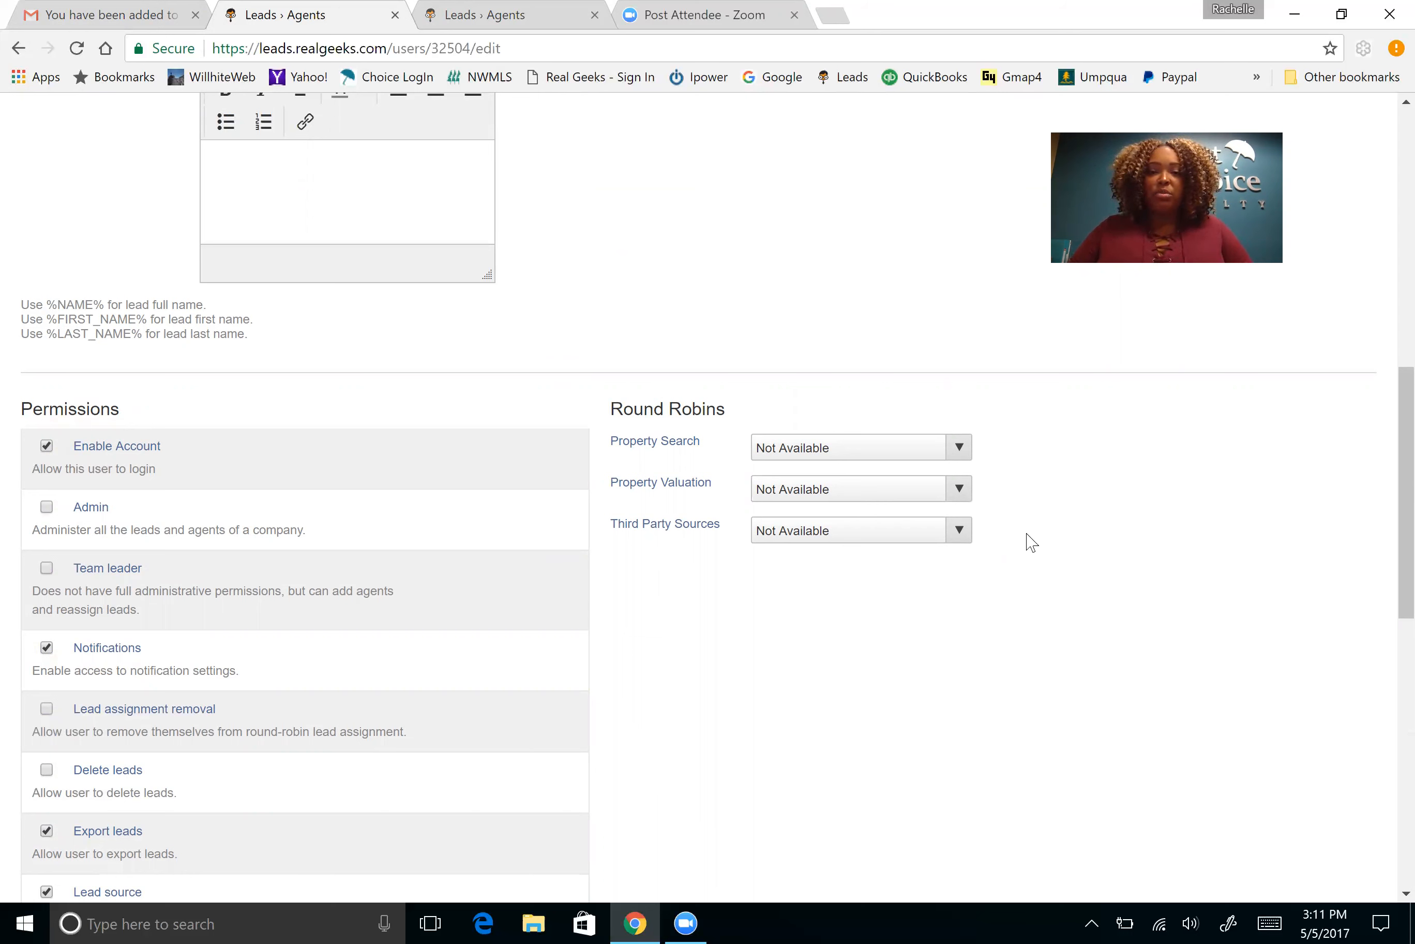
pyautogui.scroll(-5, 1038, 538)
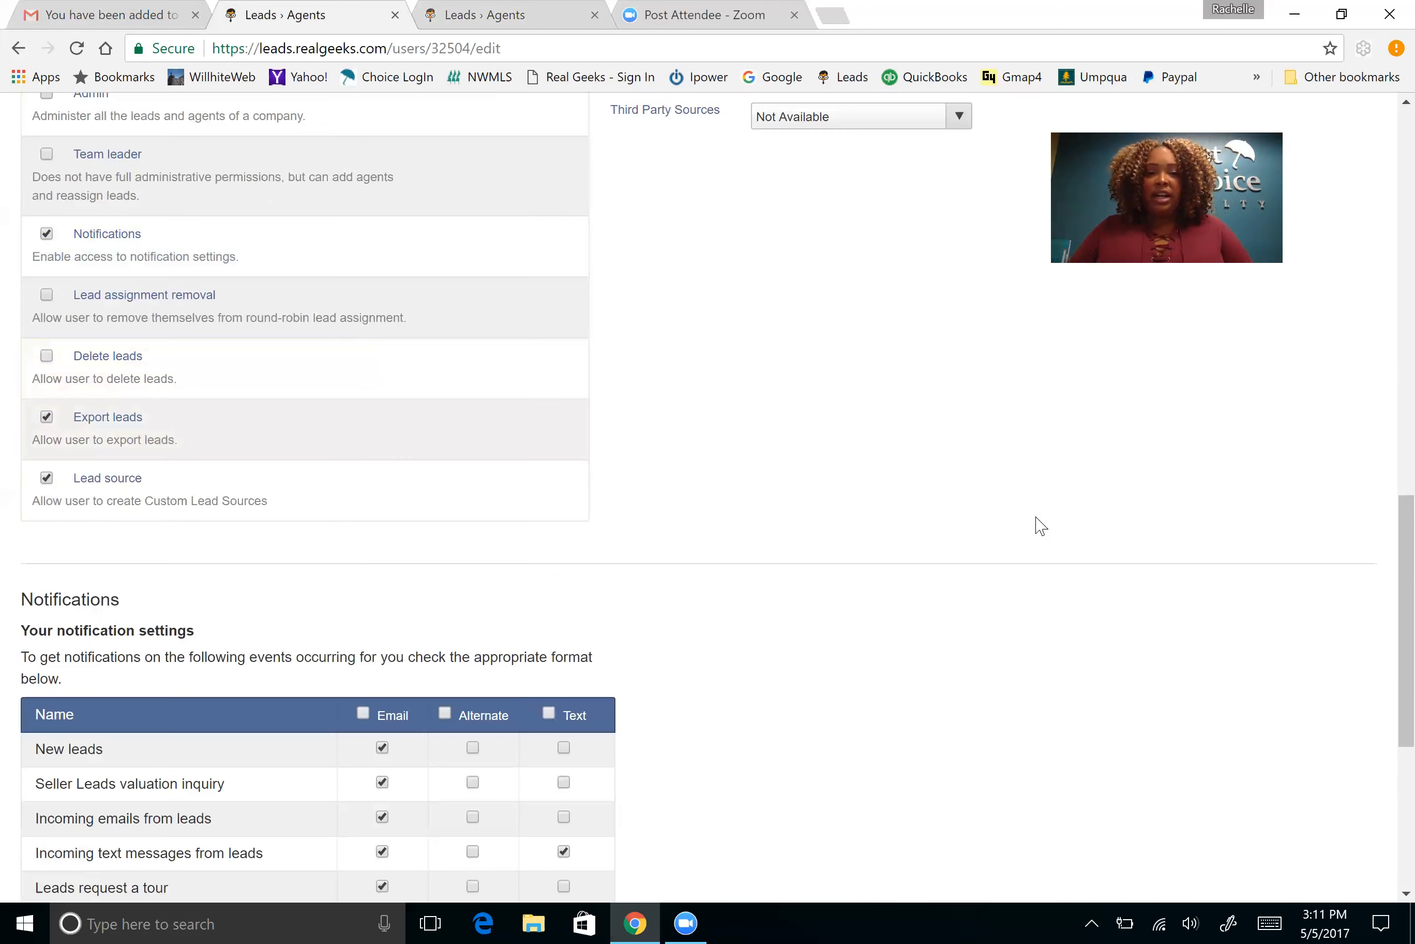
pyautogui.scroll(9, 939, 480)
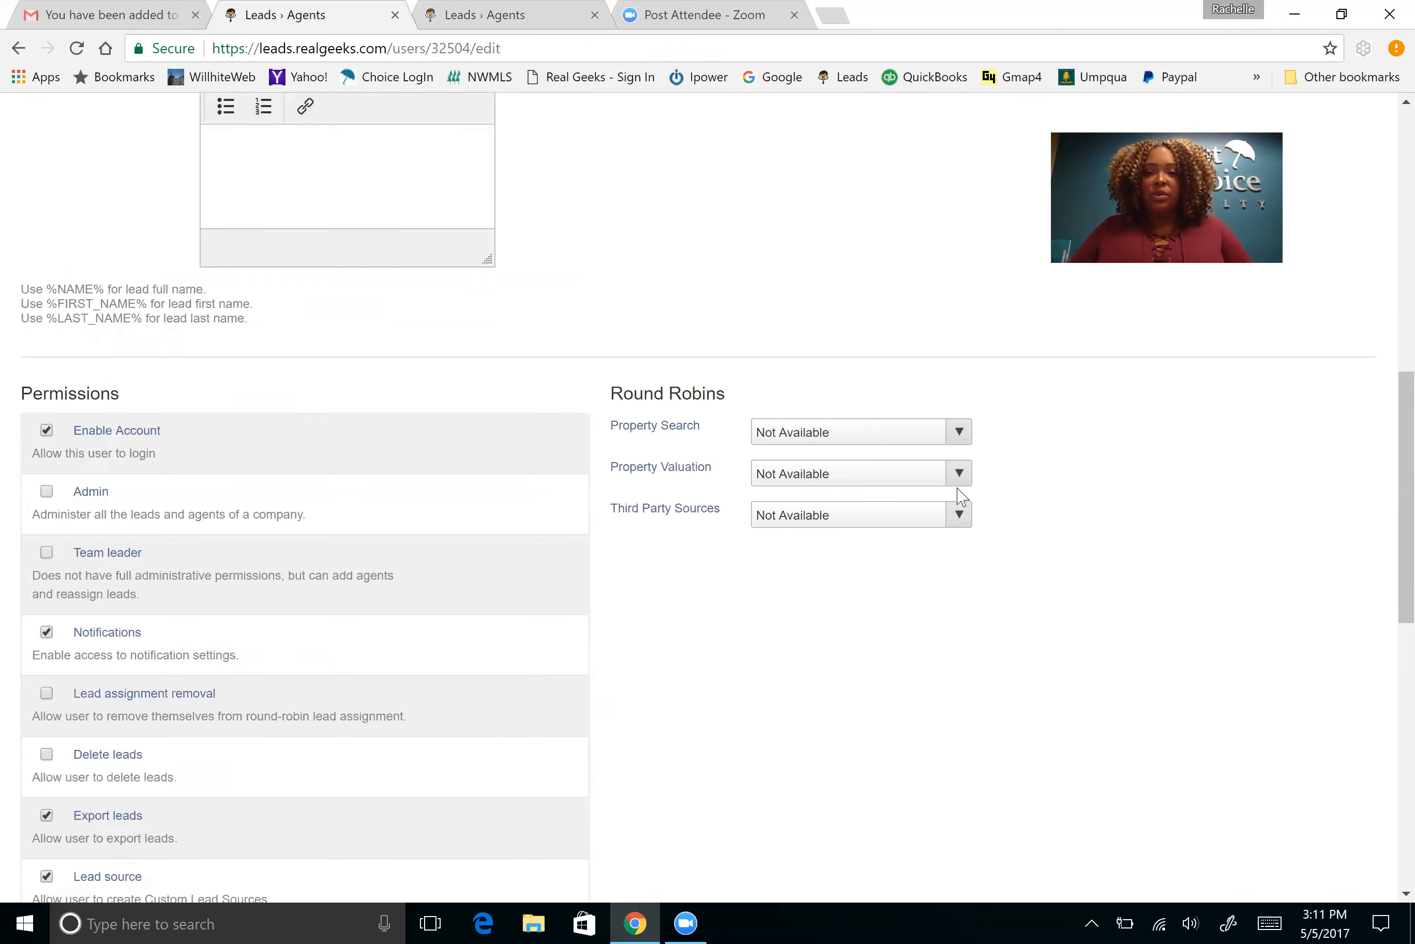
pyautogui.scroll(-5, 938, 452)
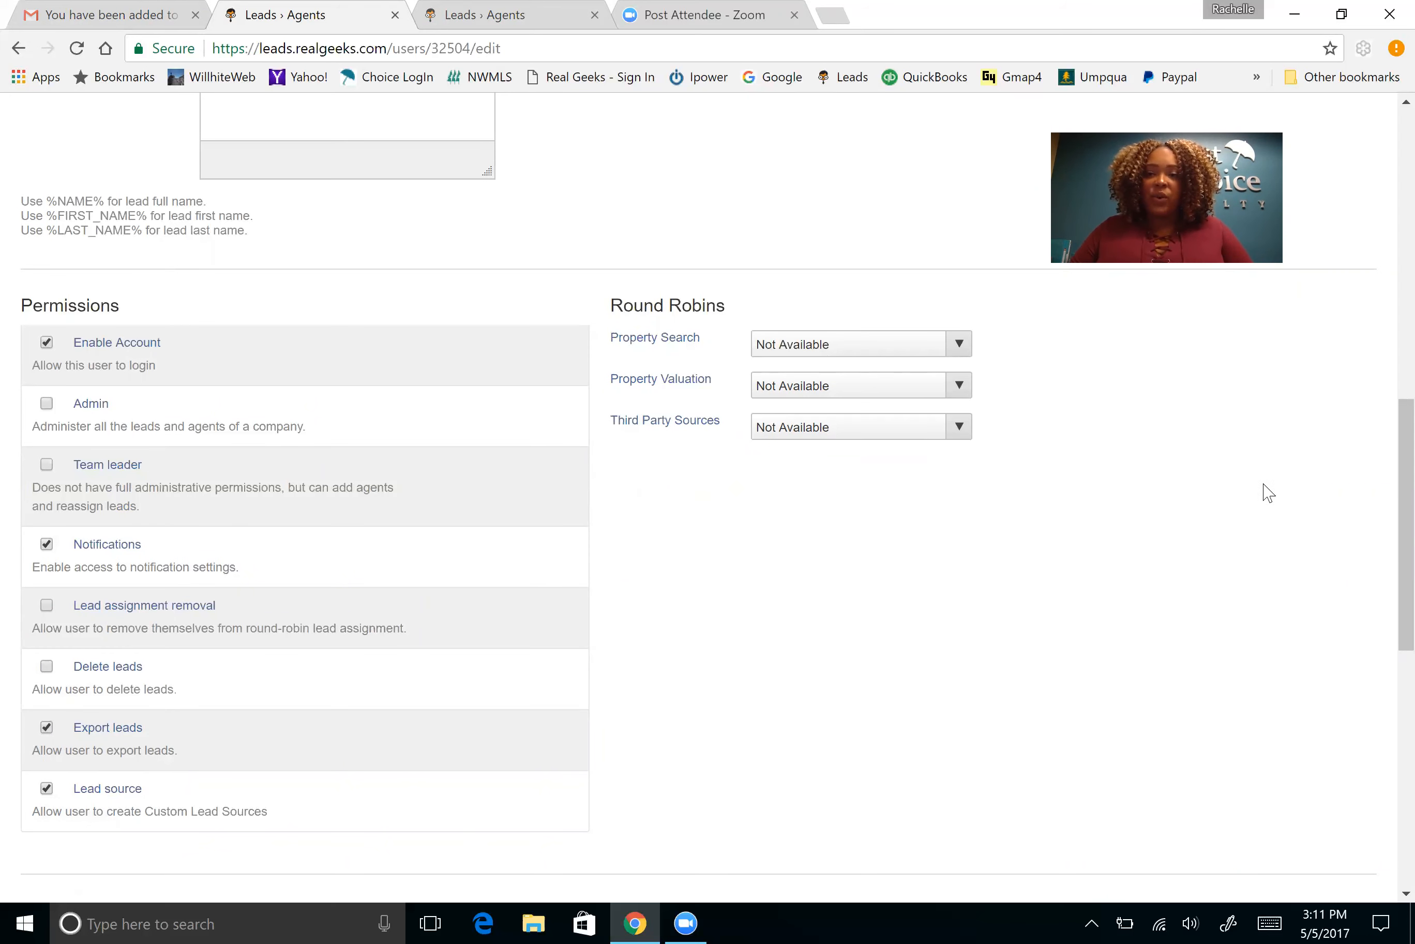
pyautogui.scroll(-4, 1168, 517)
pyautogui.scroll(-8, 1167, 516)
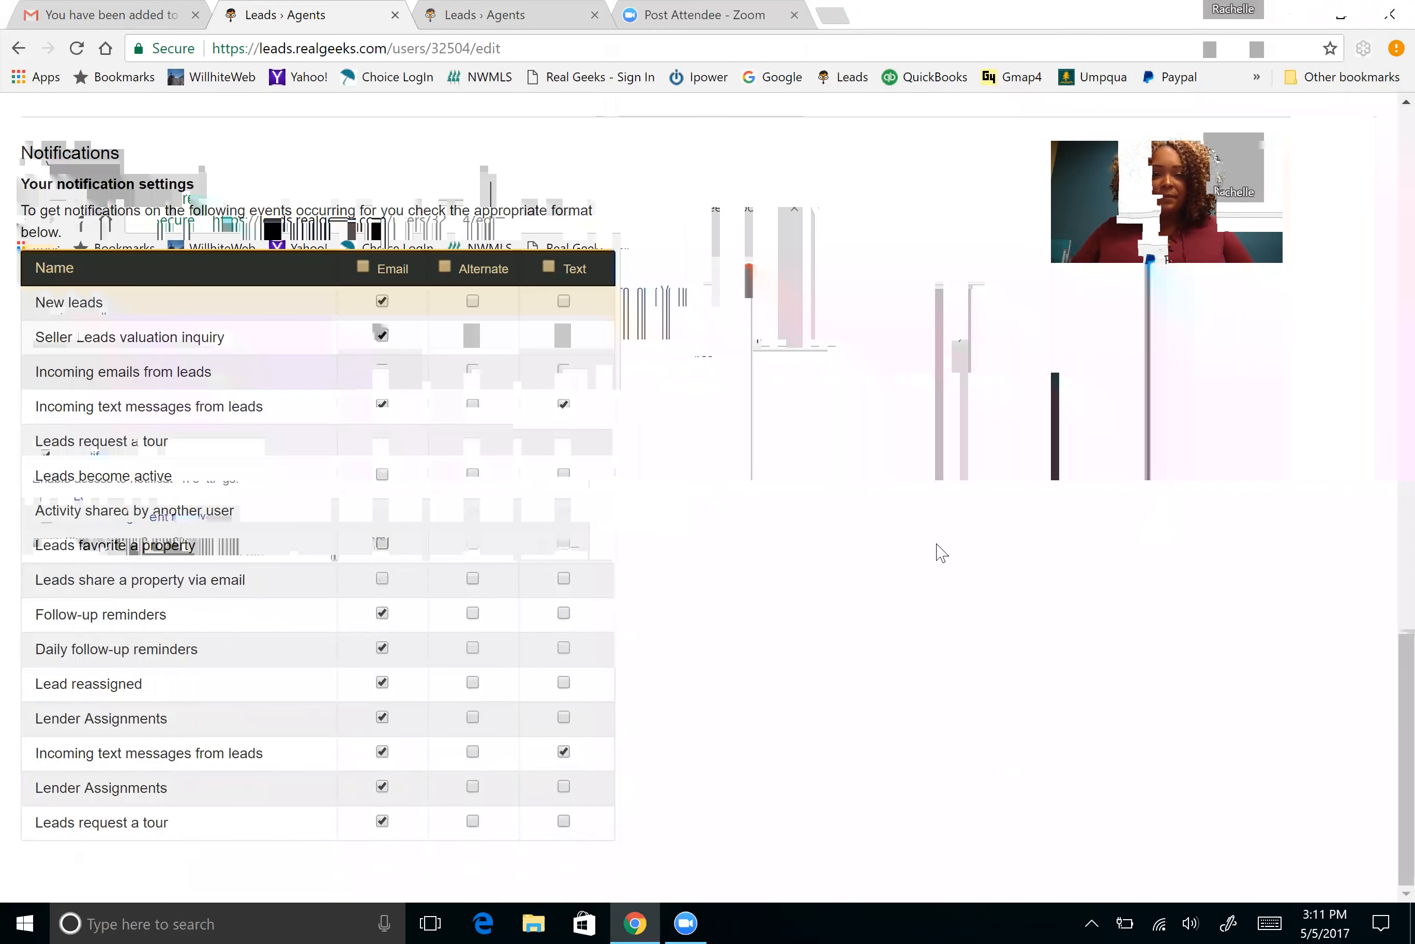
pyautogui.scroll(12, 948, 503)
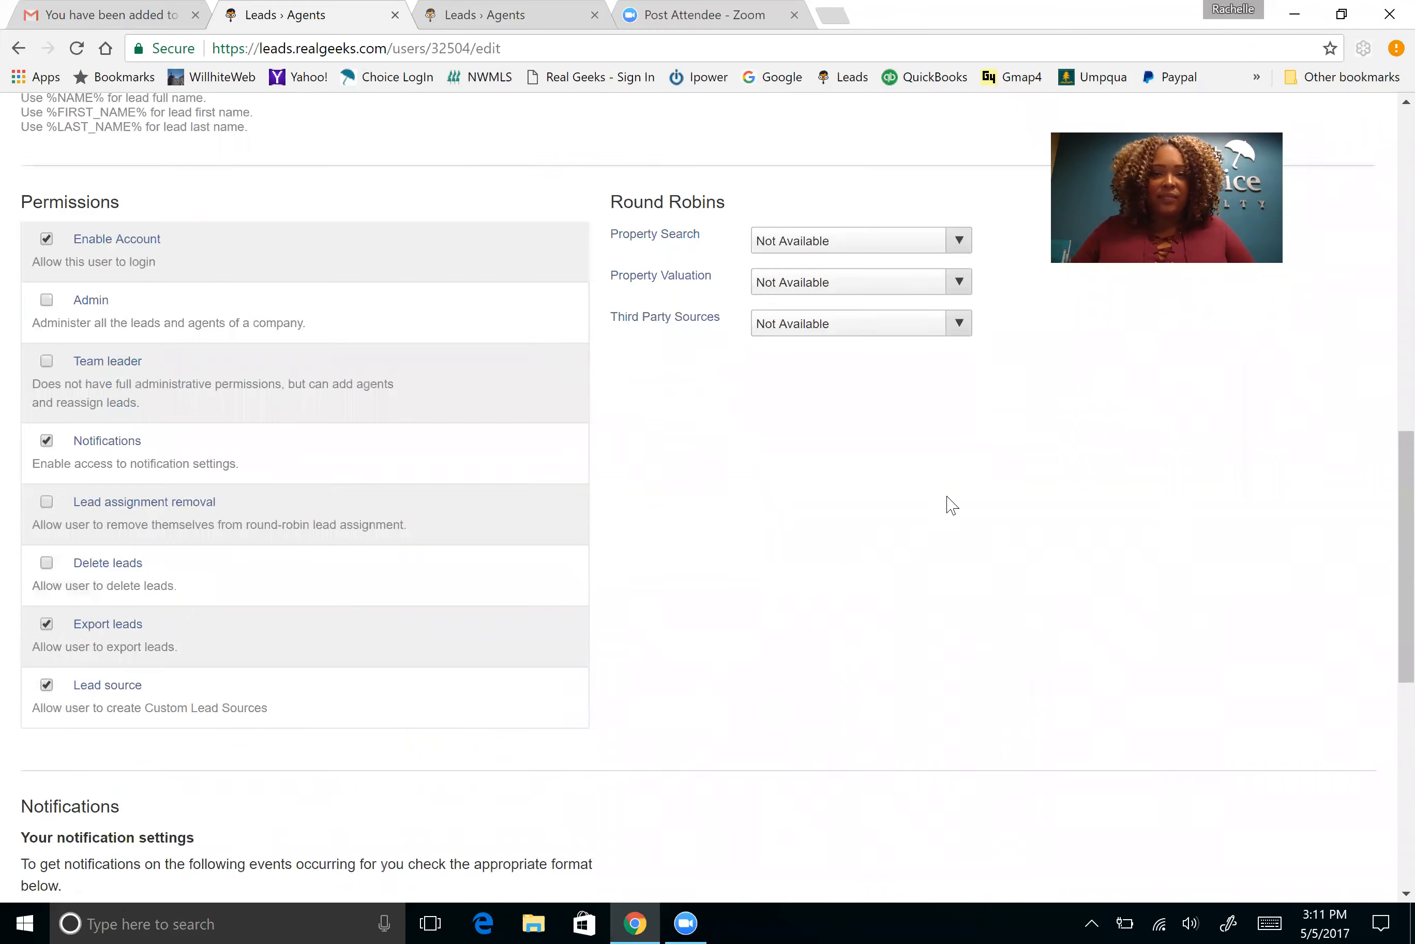